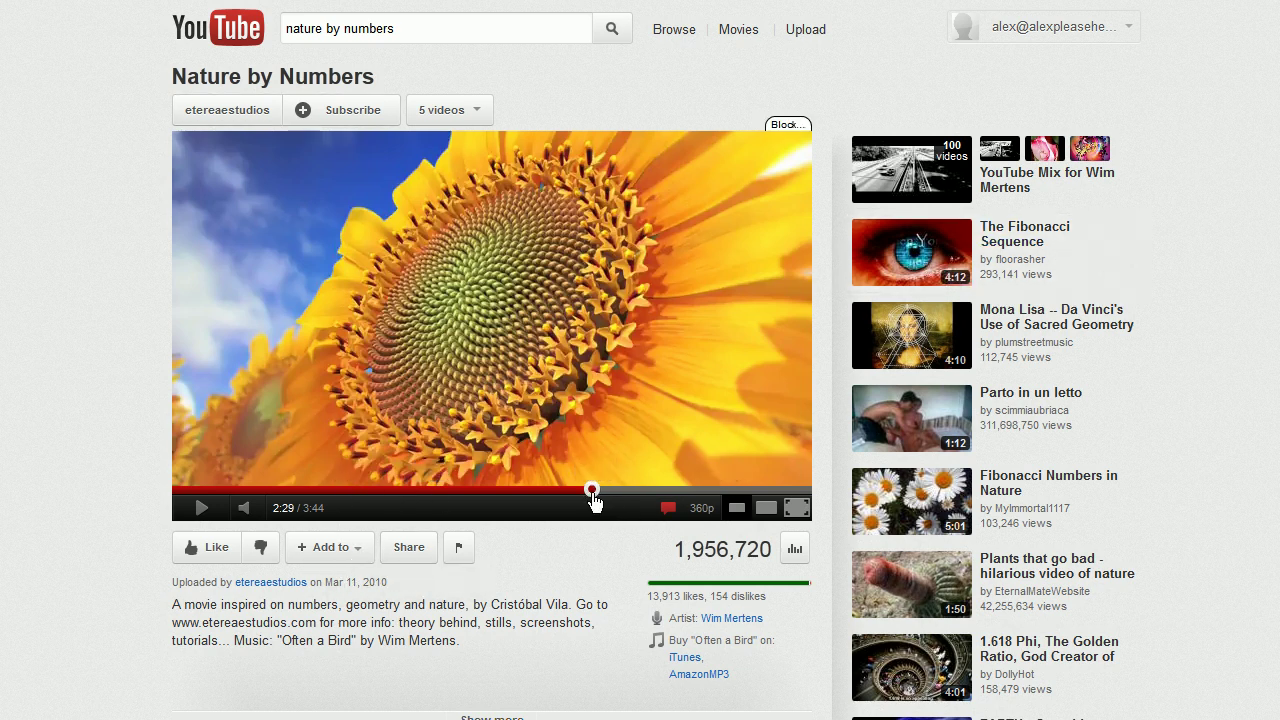
# Step: Scrub the Nature by Numbers video back through the timeline to around 1:35
pyautogui.moveTo(595, 492); pyautogui.dragTo(520, 497)
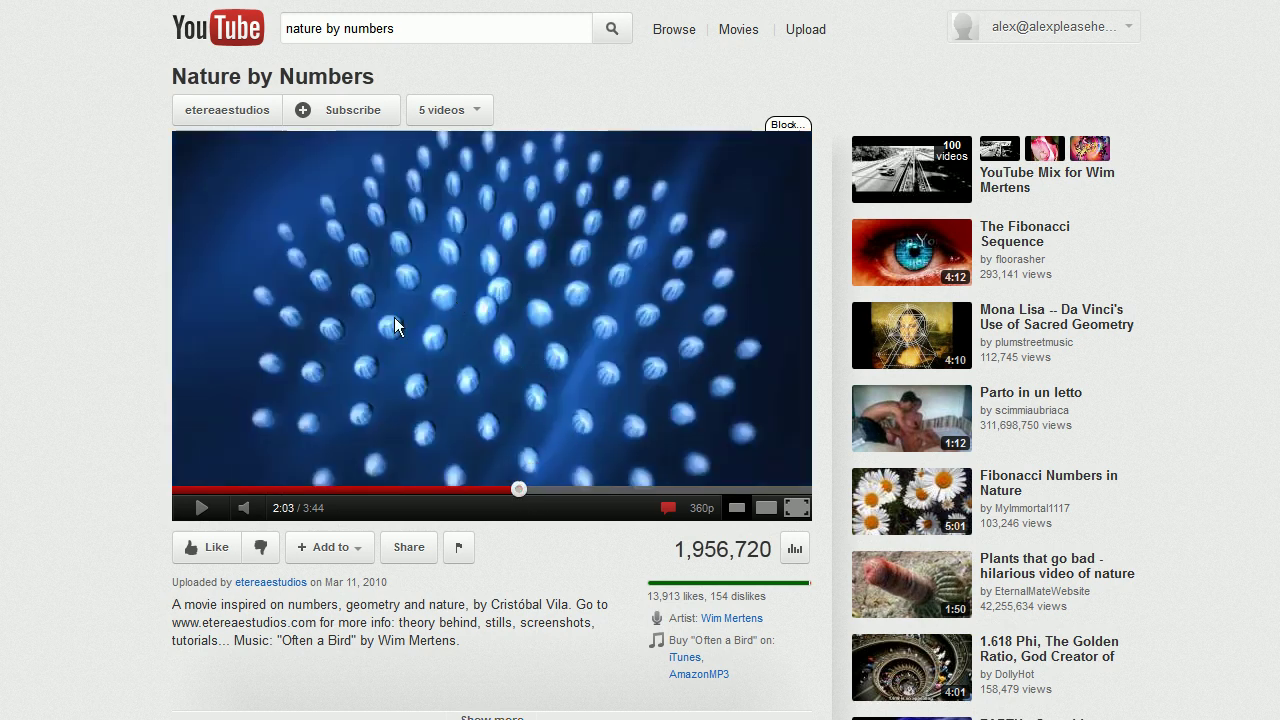
pyautogui.moveTo(520, 489); pyautogui.dragTo(587, 490)
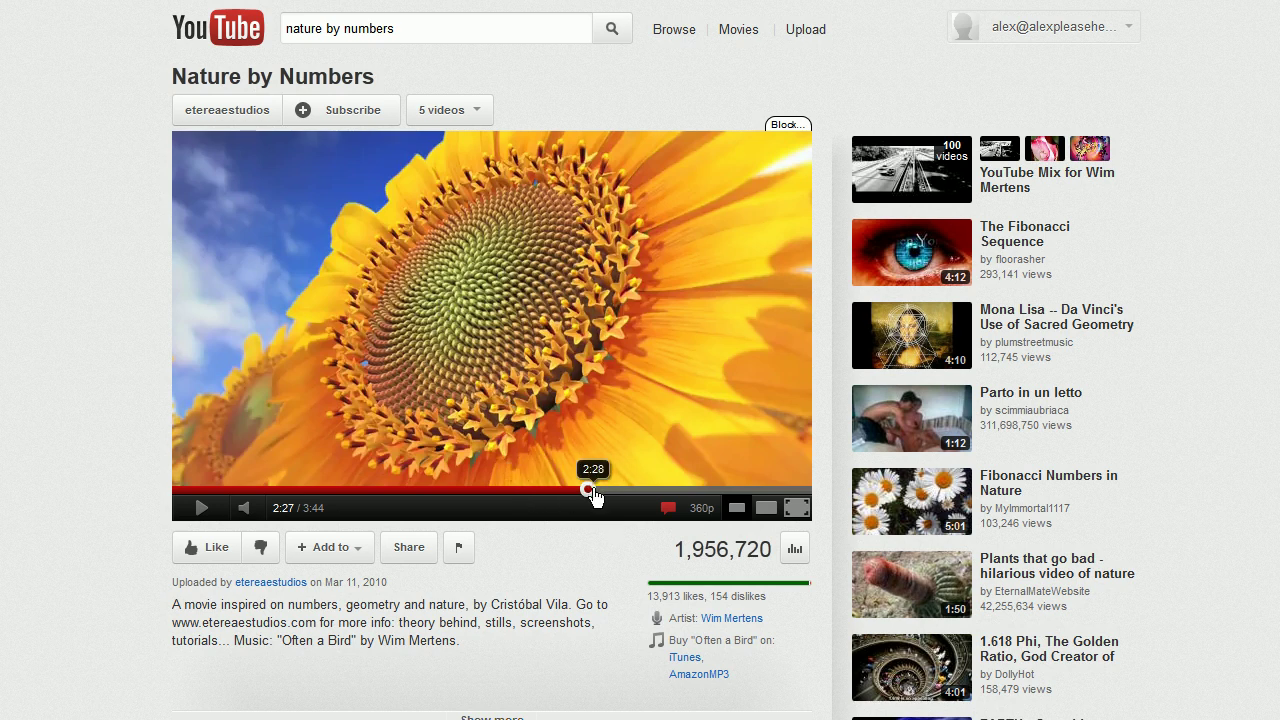
pyautogui.moveTo(590, 489); pyautogui.dragTo(445, 500)
# Step: Play the video, pausing on the phi = 1.618 equation and at 2:12, then skip ahead to sunflowers
pyautogui.click(200, 510)
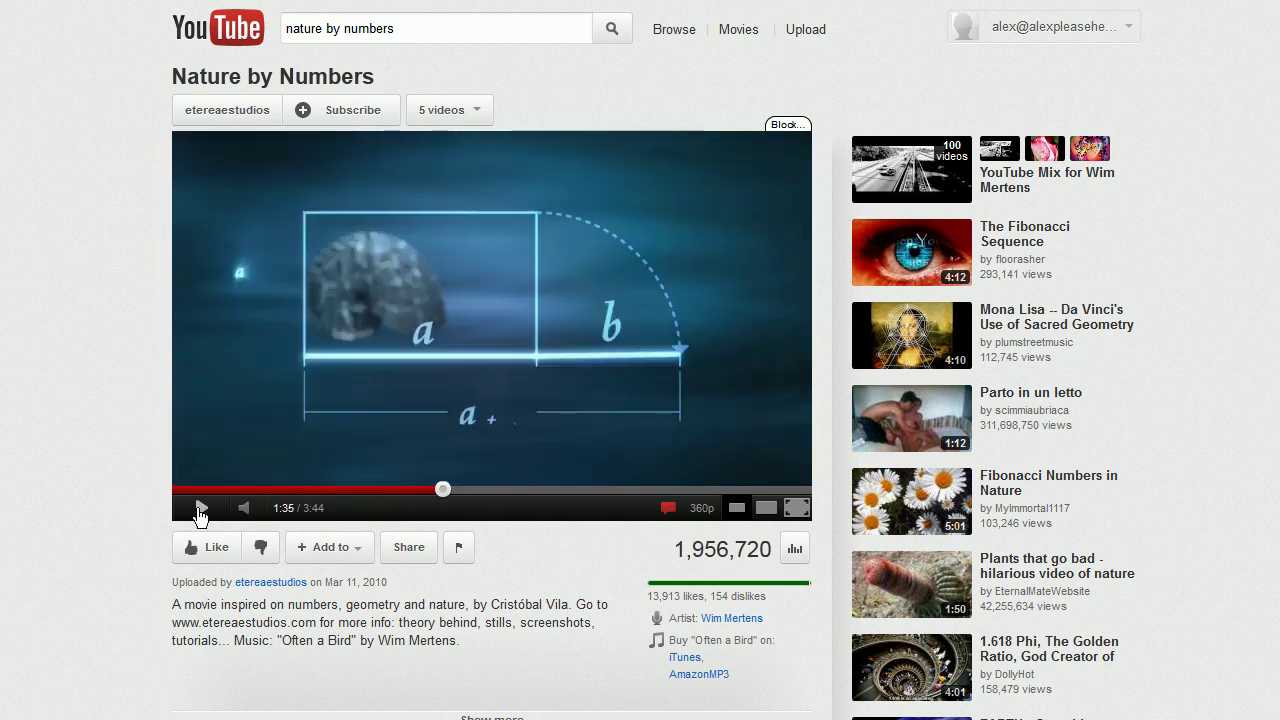
pyautogui.moveTo(244, 508)
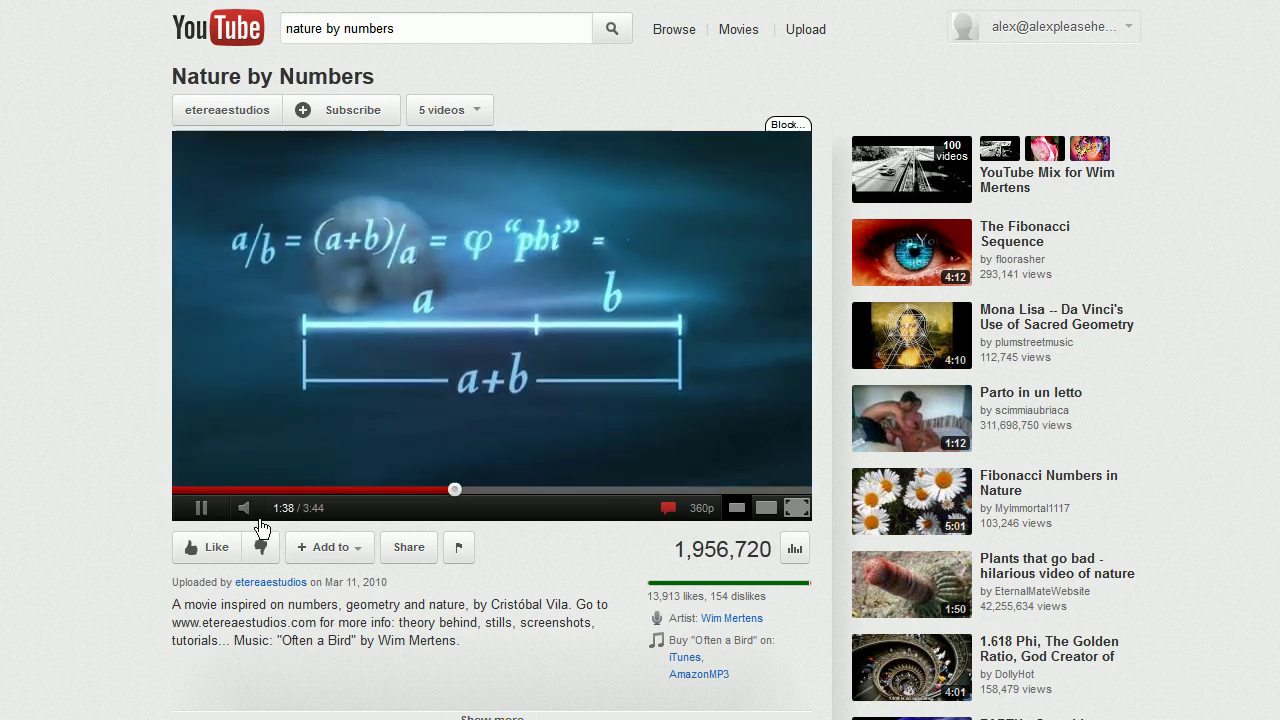
pyautogui.click(324, 463)
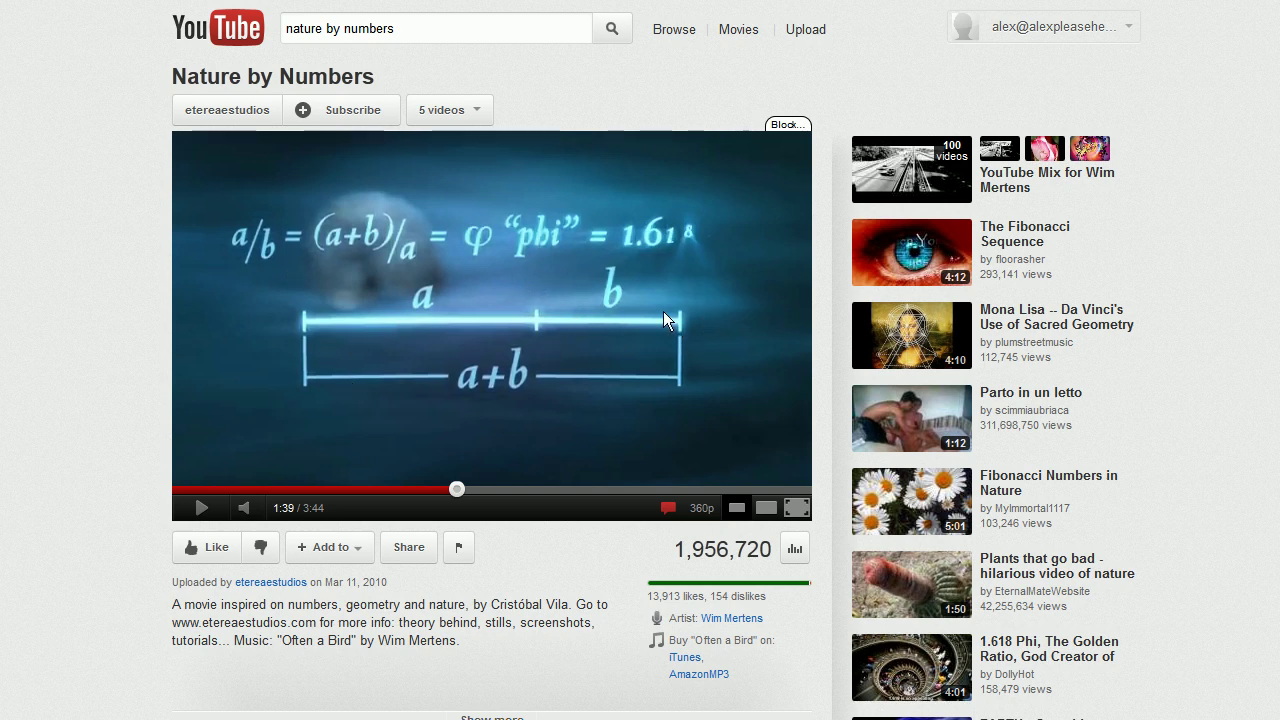
pyautogui.click(201, 508)
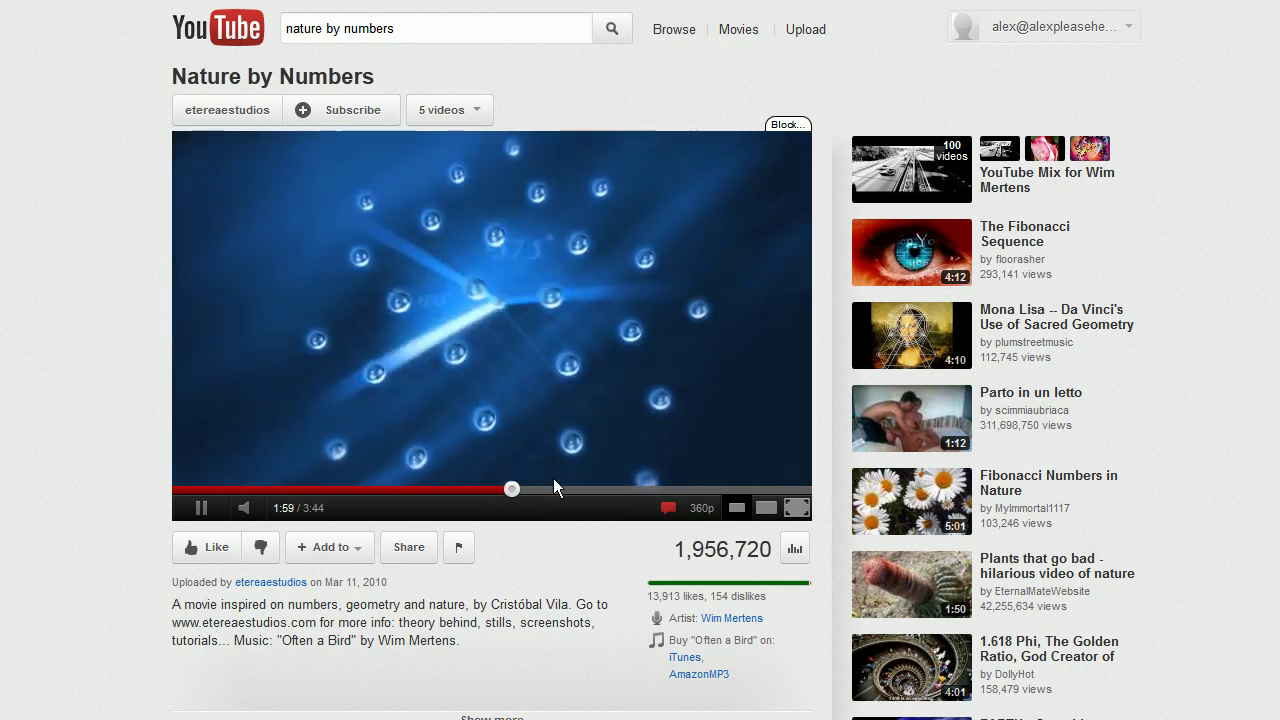
pyautogui.moveTo(235, 515)
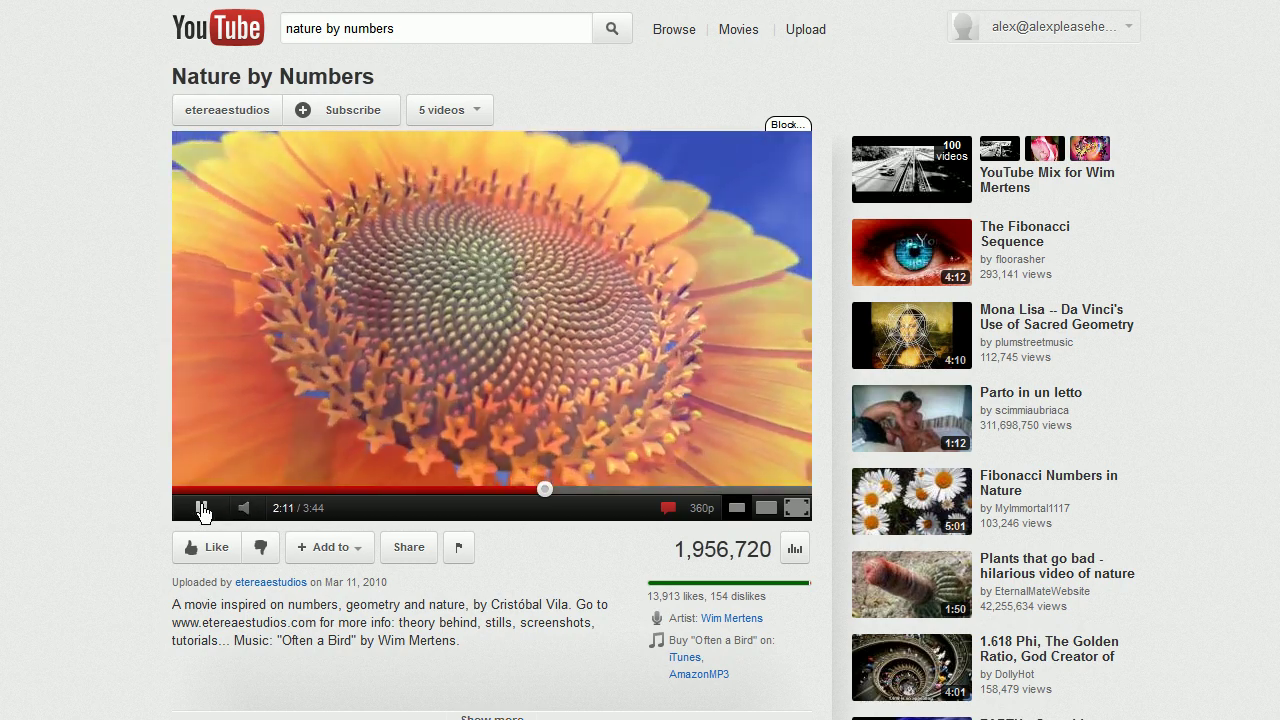
pyautogui.click(201, 508)
pyautogui.moveTo(548, 490); pyautogui.dragTo(572, 492)
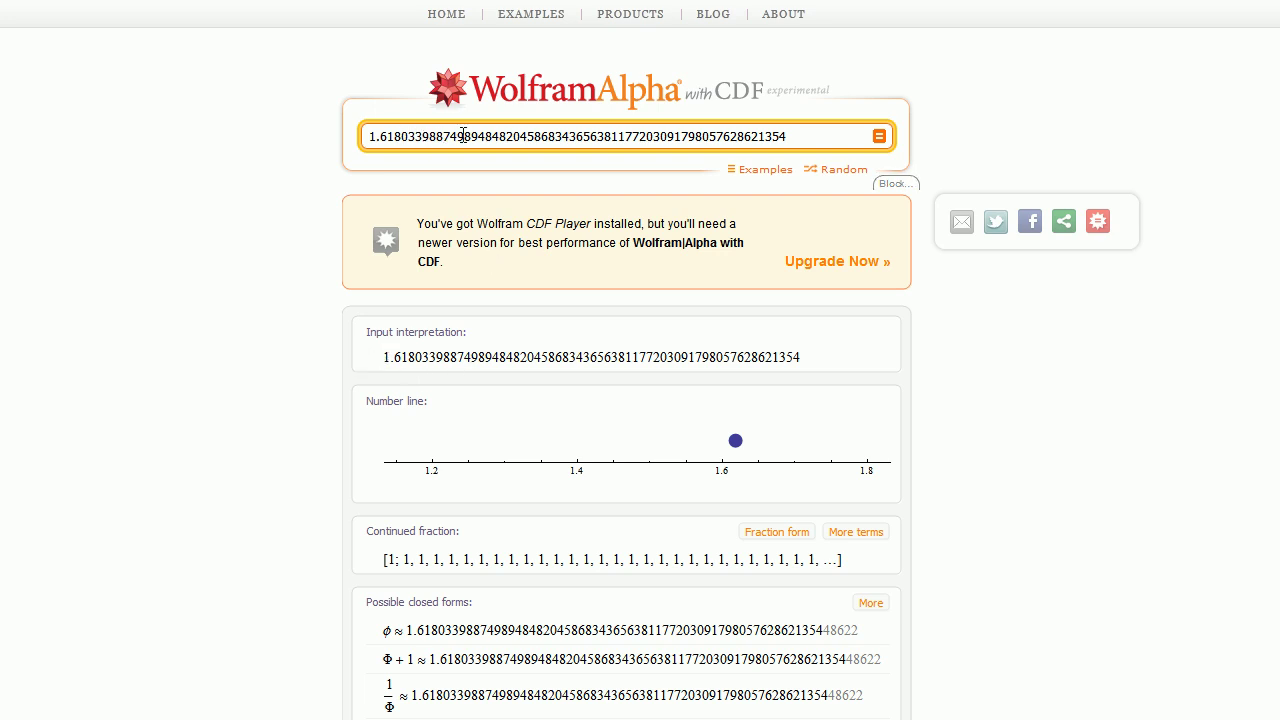
# Step: Select the leading digits 1.61803398874 in the Wolfram Alpha search box, undoing an accidental paste
pyautogui.moveTo(481, 137); pyautogui.dragTo(348, 121)
pyautogui.hotkey('ctrl', 'c')
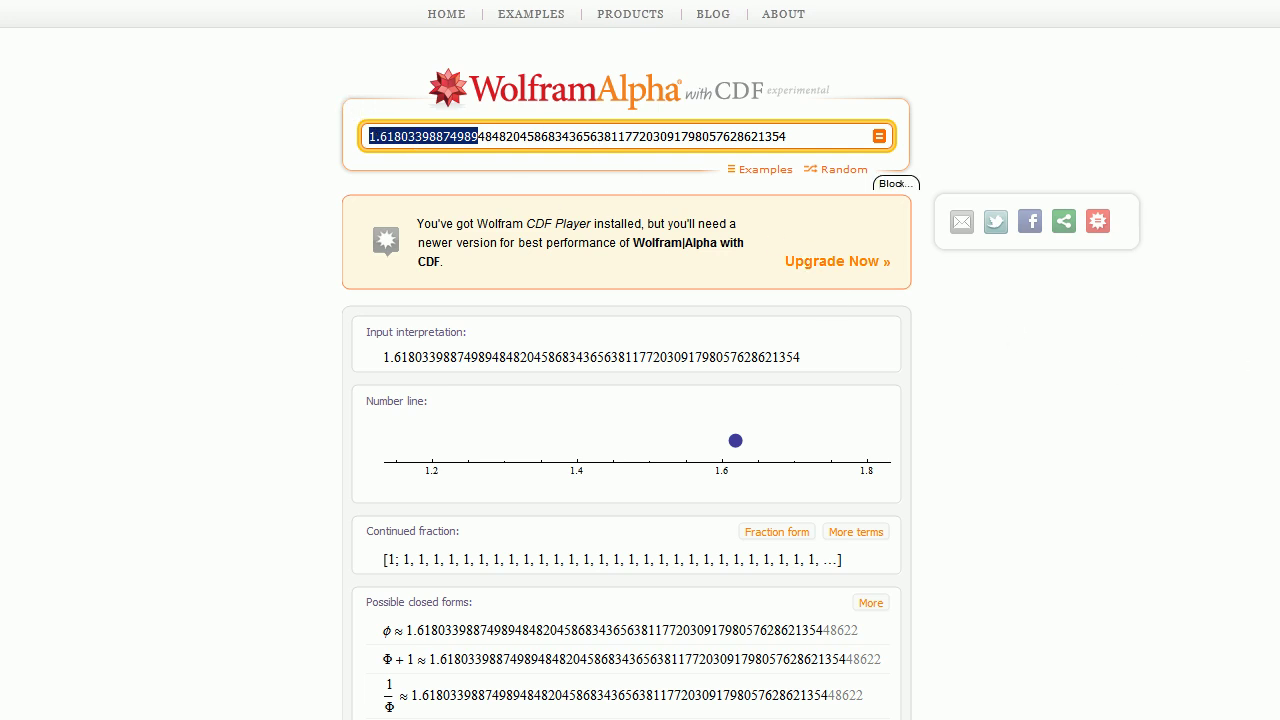
pyautogui.click(429, 137)
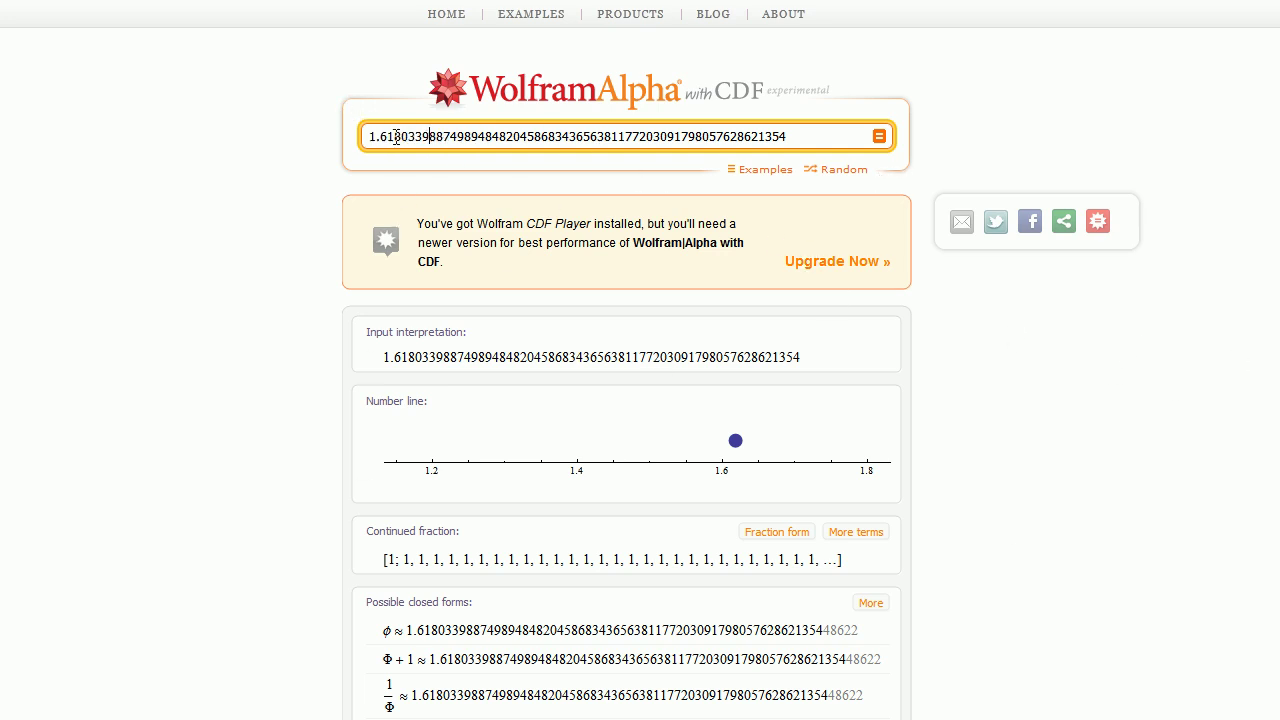
pyautogui.moveTo(371, 136); pyautogui.dragTo(456, 144)
pyautogui.hotkey('ctrl', 'v')
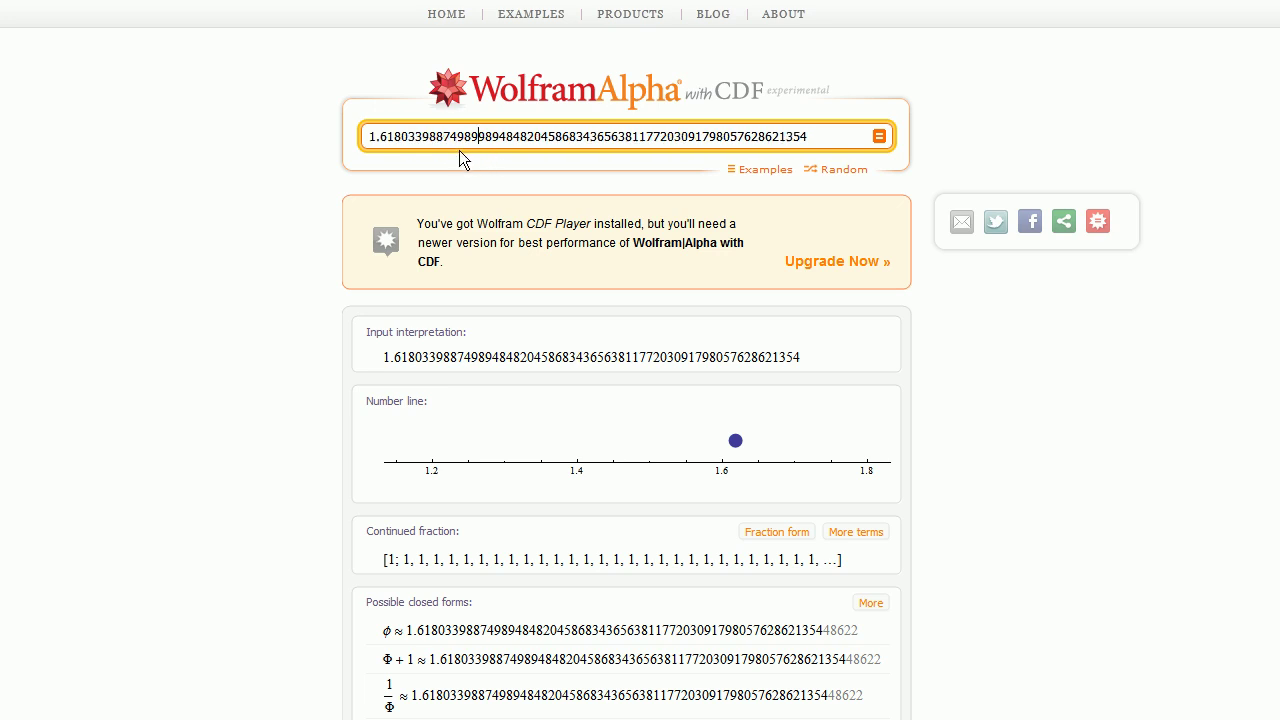
pyautogui.hotkey('ctrl', 'z')
pyautogui.hotkey('ctrl', 'c')
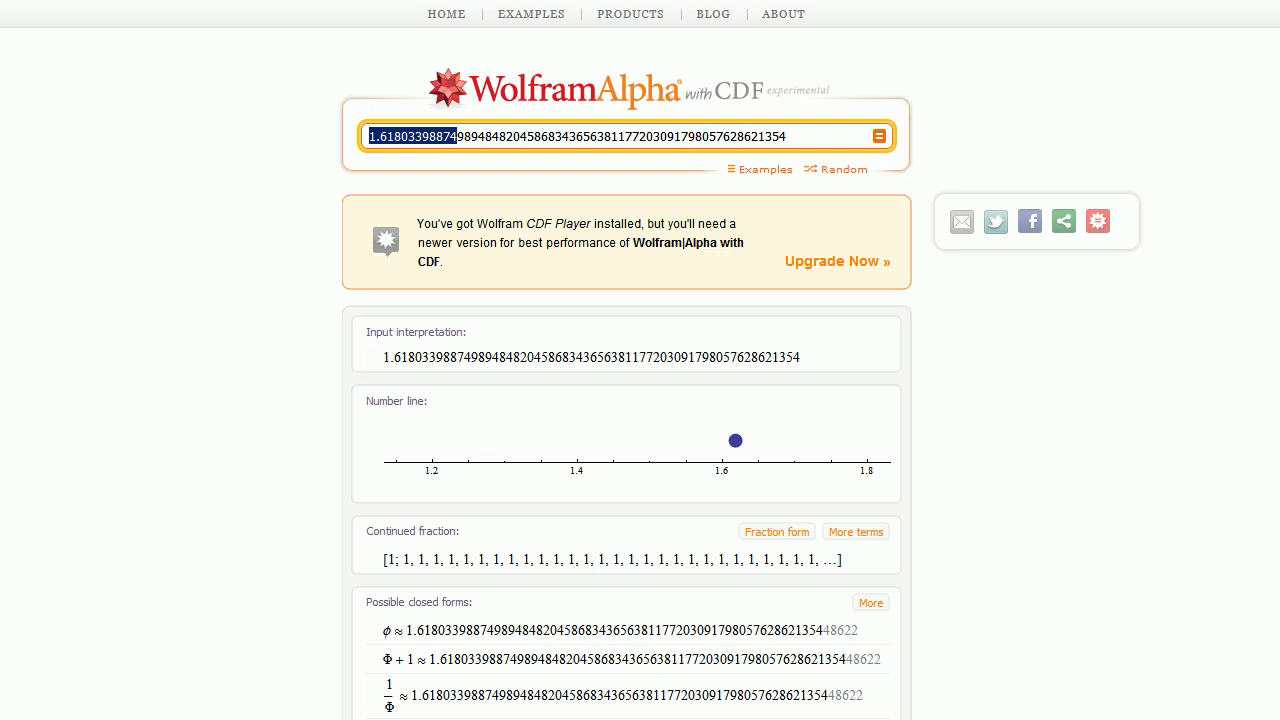
# Step: In Excel, paste the golden ratio 1.61803398874 into A1 and name the cell phi
pyautogui.hotkey('alt', 'Tab')
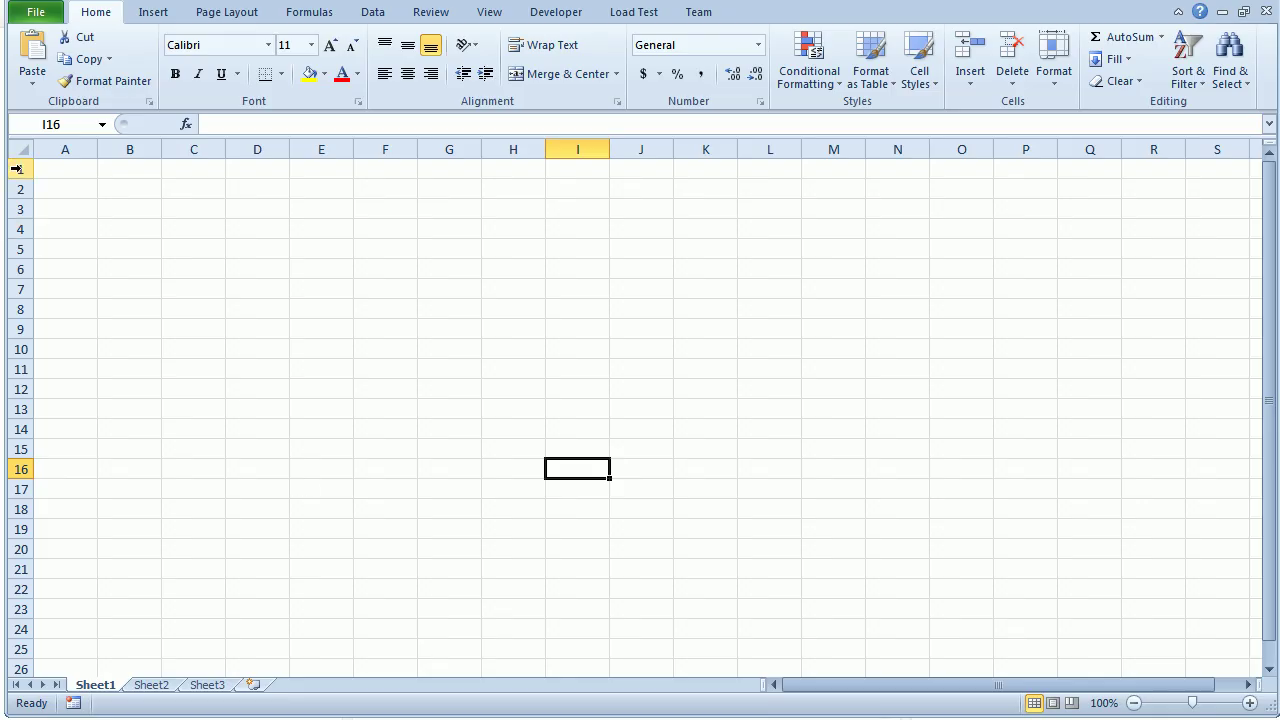
pyautogui.click(34, 168)
pyautogui.hotkey('ctrl', 'v')
pyautogui.click(148, 266)
pyautogui.click(72, 184)
pyautogui.click(70, 170)
pyautogui.click(58, 122)
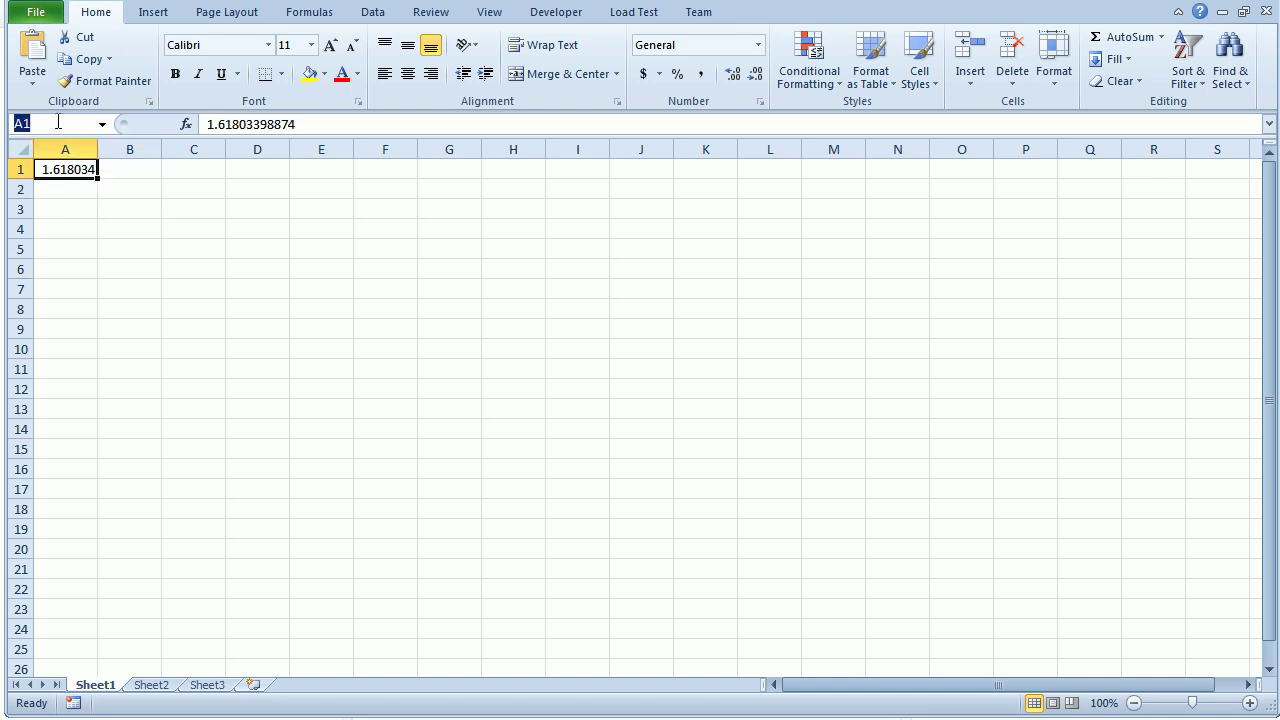
pyautogui.write('phi')
pyautogui.press('Return')
# Step: Add the header 'index' in cell B1
pyautogui.click(170, 194)
pyautogui.click(185, 170)
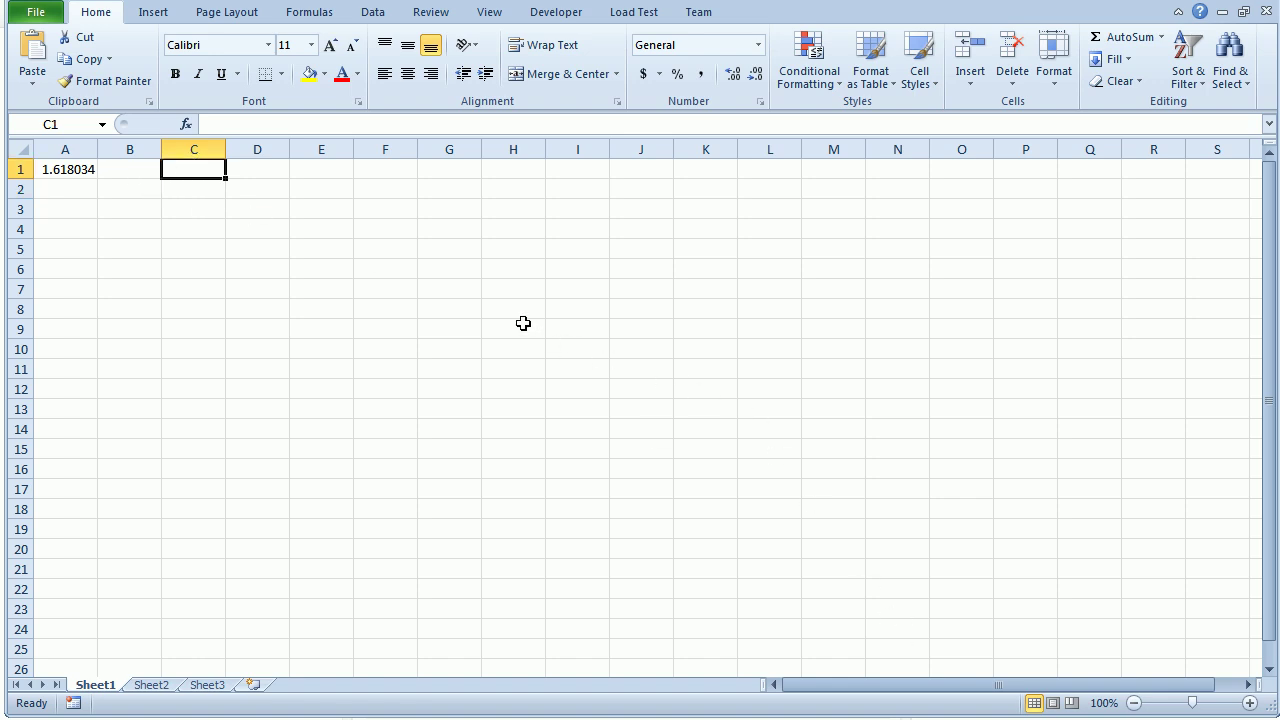
pyautogui.click(137, 170)
pyautogui.write('in')
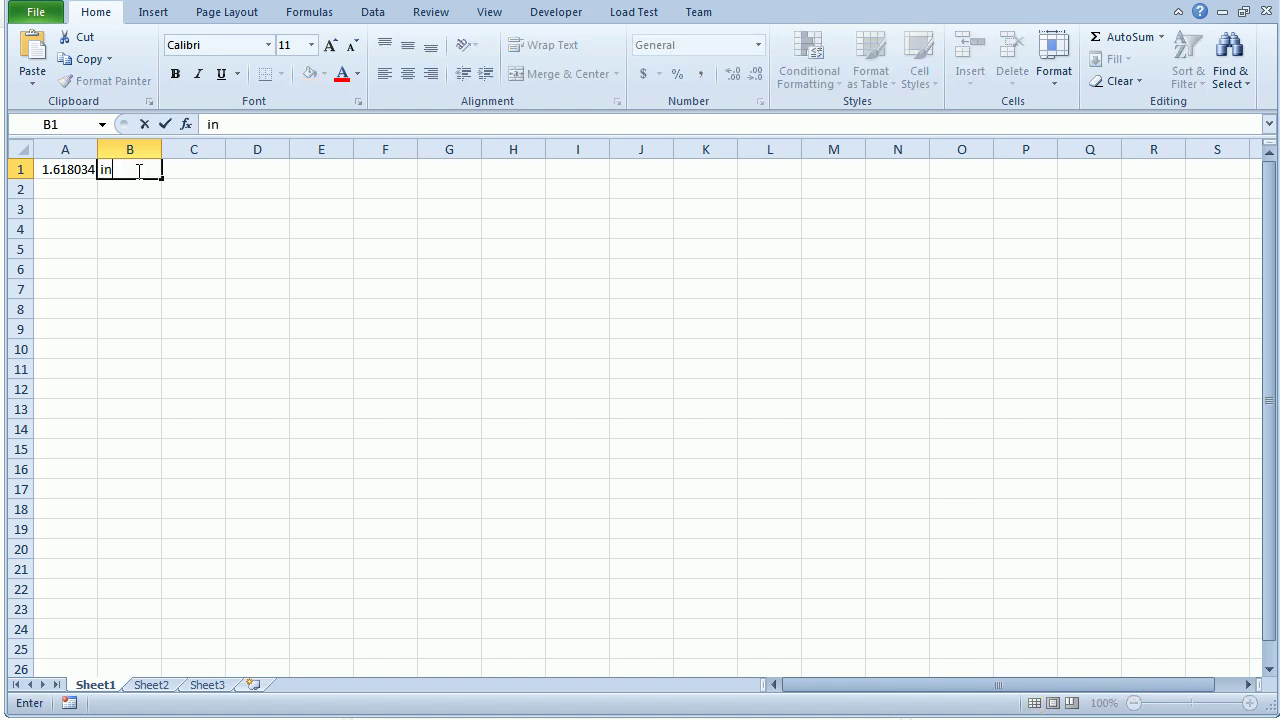
pyautogui.write('dex')
pyautogui.press('Return')
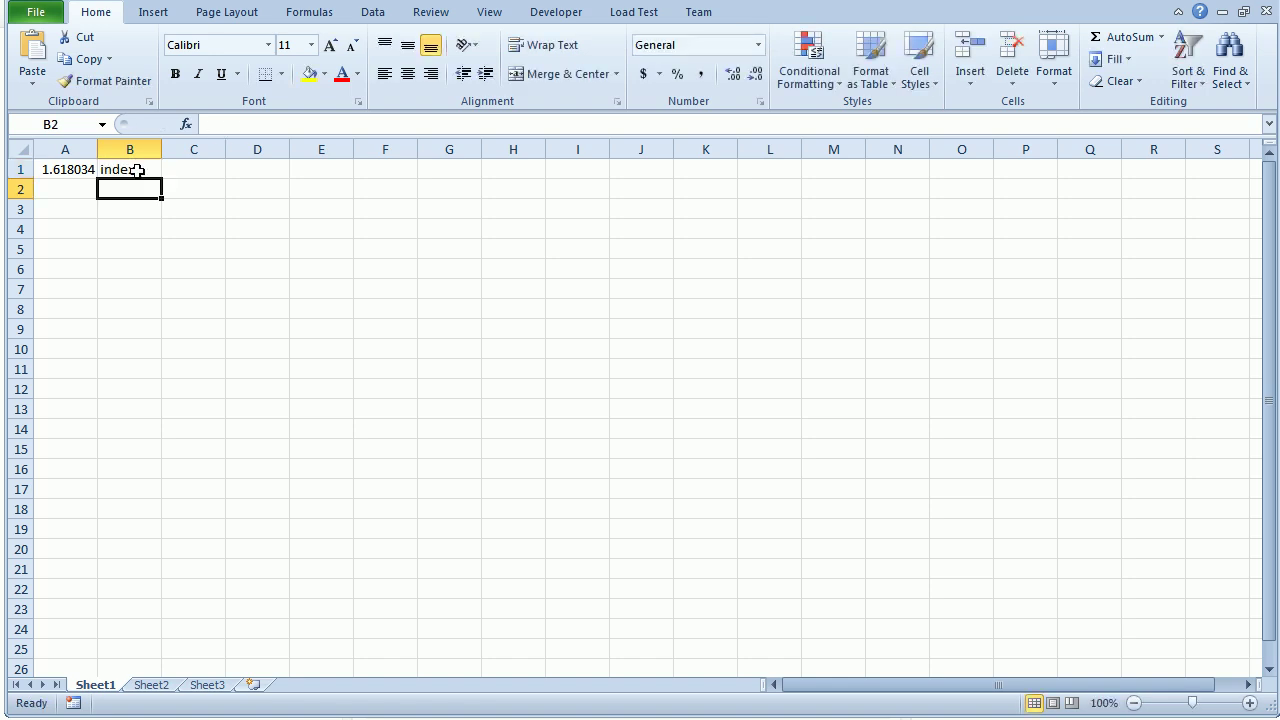
# Step: Enter 1 to 5 below the header and extend the index series to 14 in B15
pyautogui.write('1')
pyautogui.press('Return')
pyautogui.write('2')
pyautogui.press('Return')
pyautogui.write('3')
pyautogui.press('Return')
pyautogui.write('4')
pyautogui.press('Return')
pyautogui.write('5')
pyautogui.press('Return')
pyautogui.moveTo(150, 249); pyautogui.dragTo(177, 463)
pyautogui.click(449, 369)
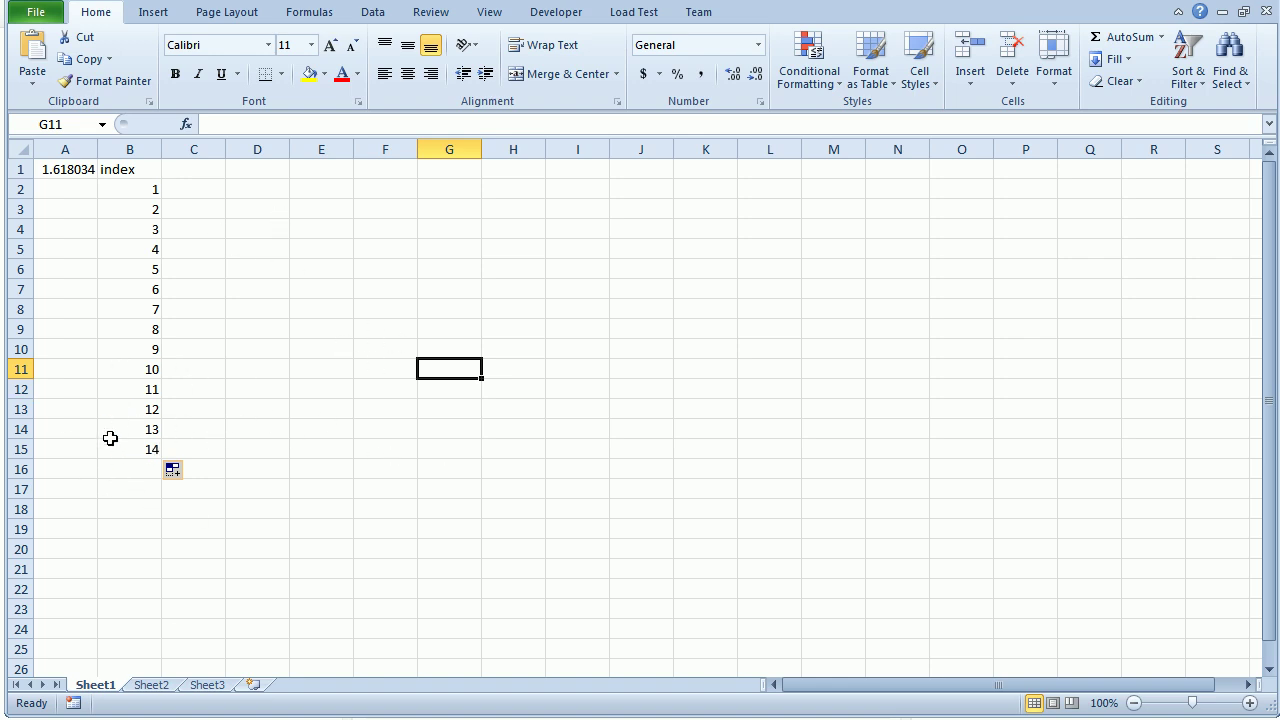
pyautogui.click(570, 522)
# Step: Type the headers d in C1 and theta in D1
pyautogui.click(210, 168)
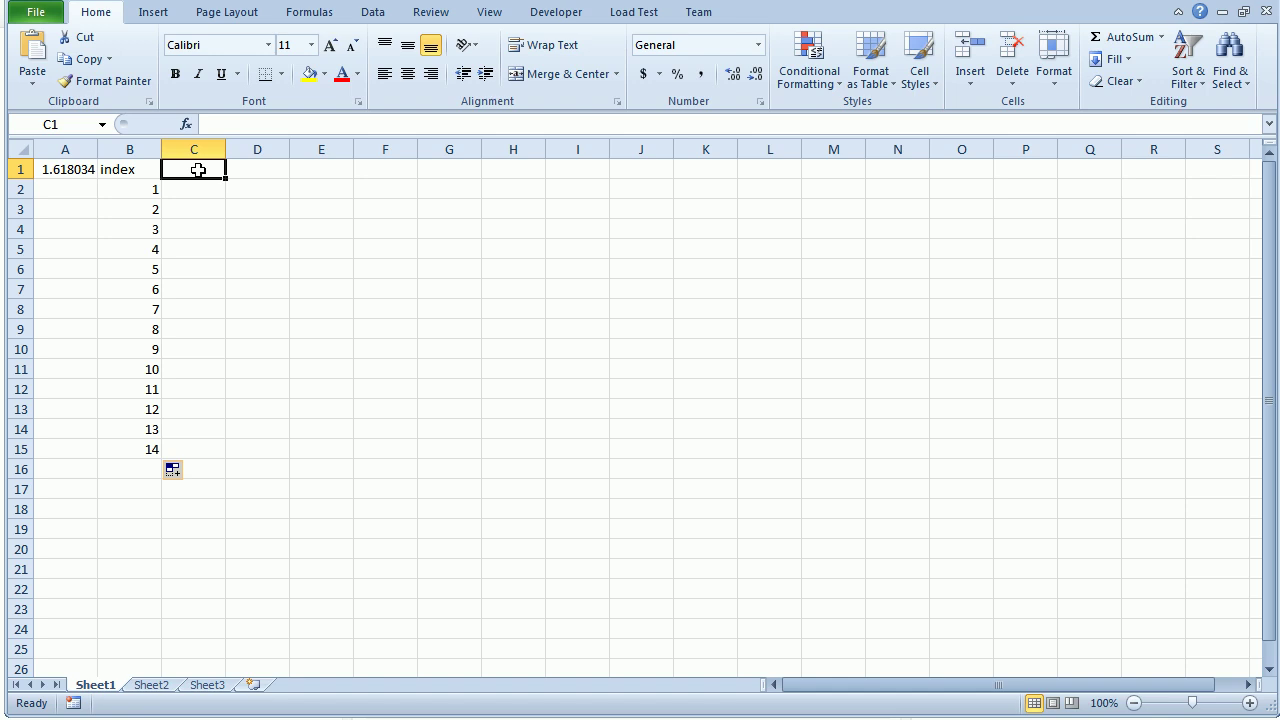
pyautogui.write('d')
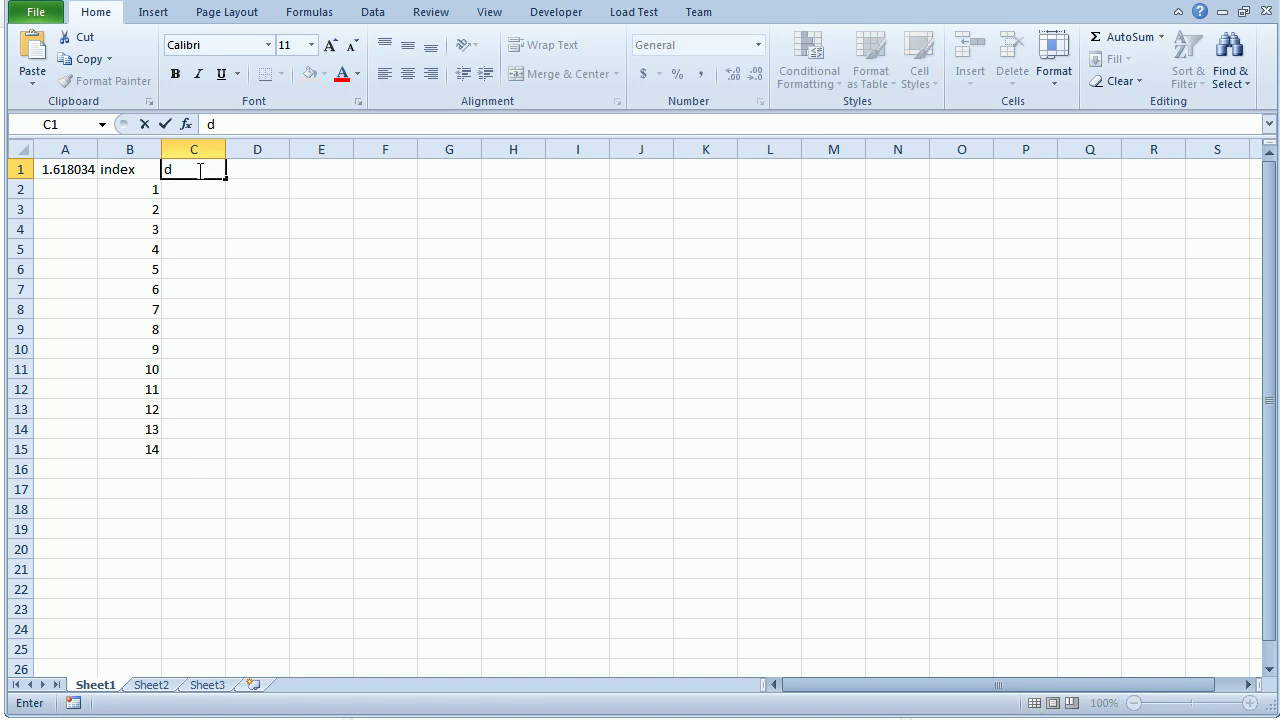
pyautogui.press('Return')
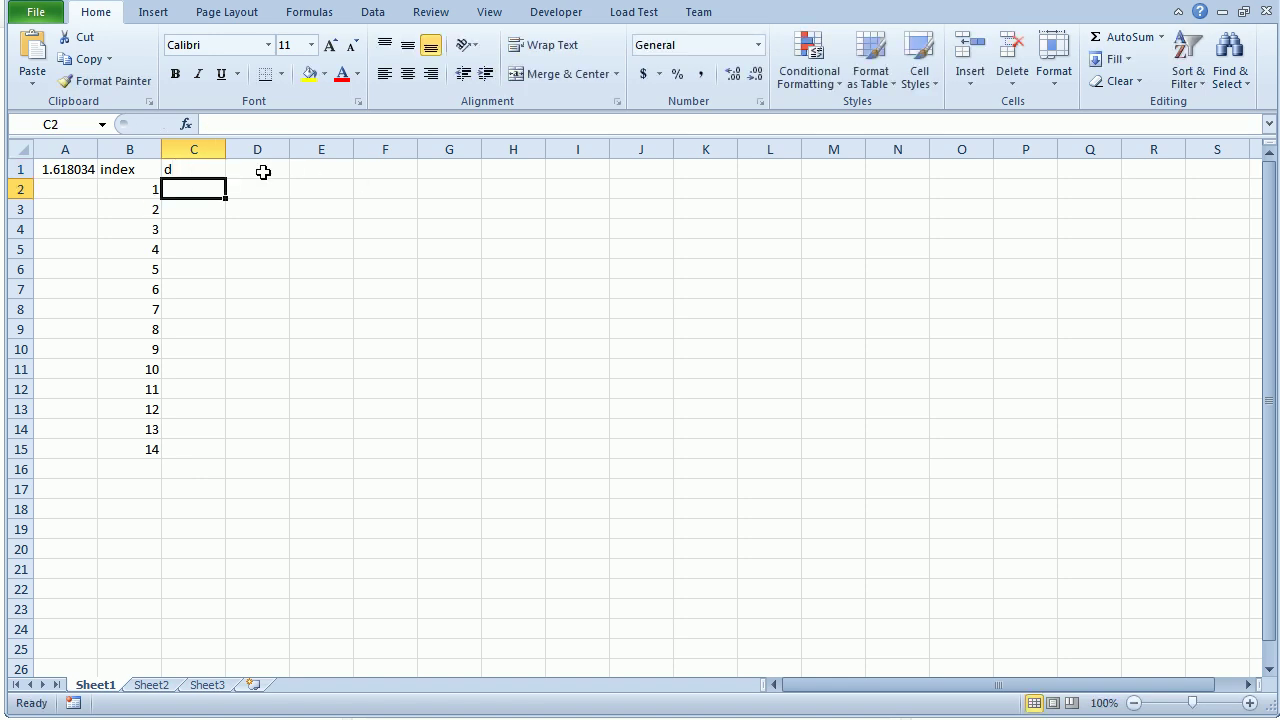
pyautogui.click(272, 170)
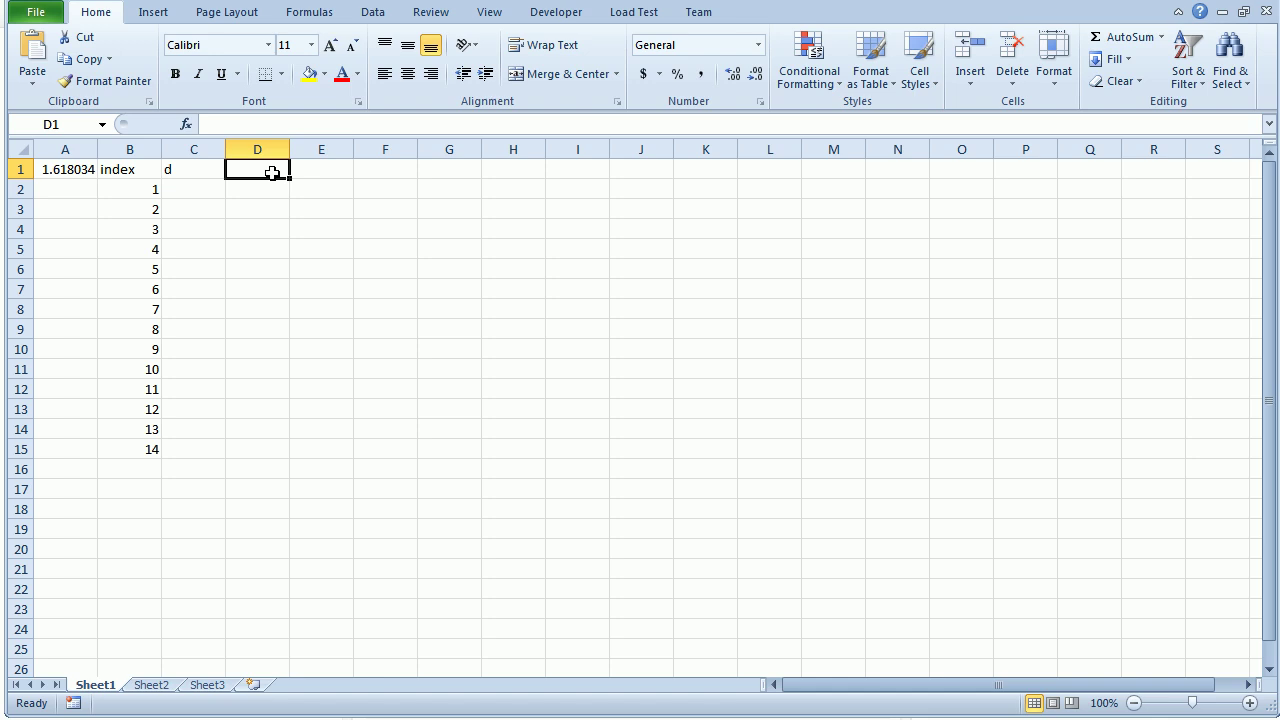
pyautogui.write('theta')
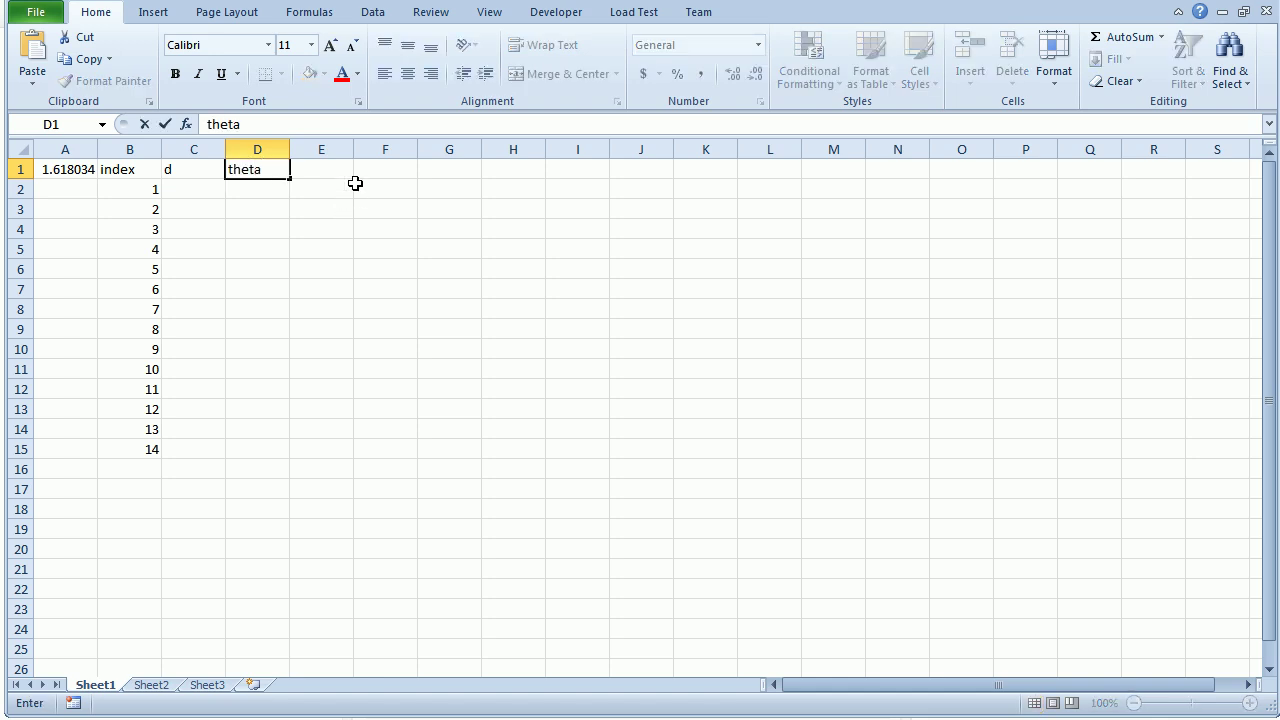
pyautogui.press('Tab')
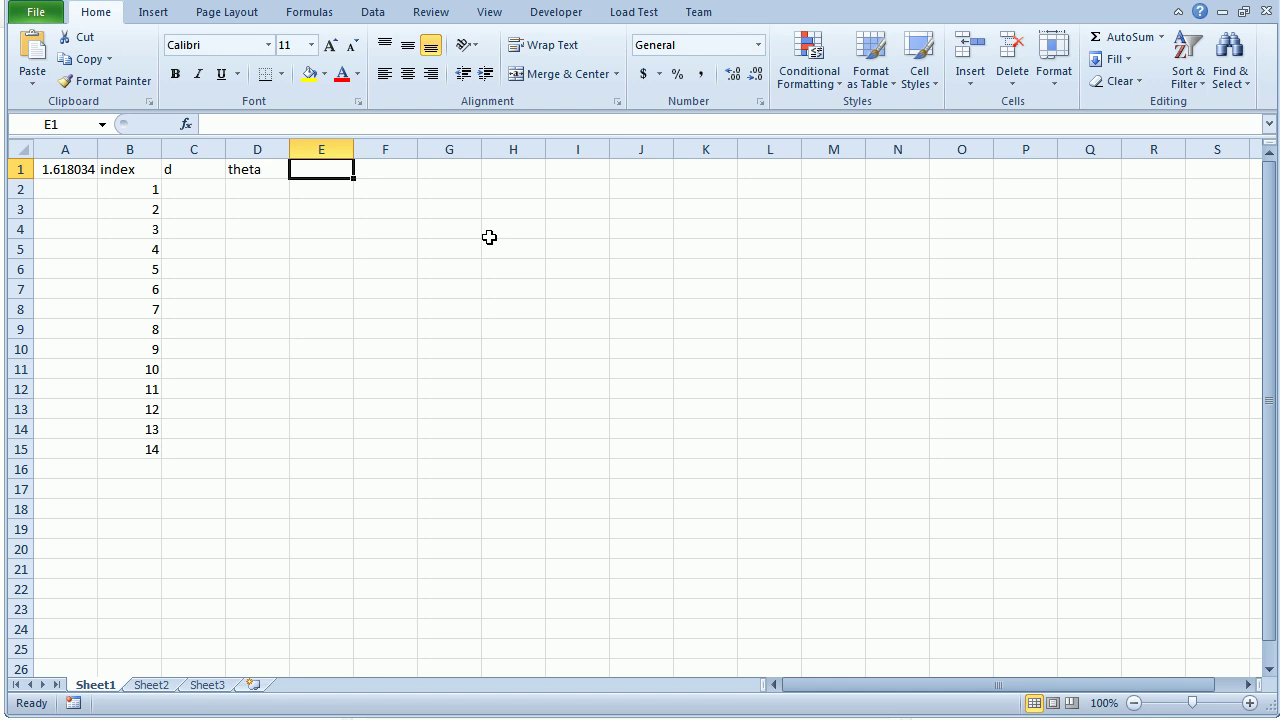
# Step: Add headers x in E1 and y in F1, removing a stray character from F1
pyautogui.write('x')
pyautogui.press('Tab')
pyautogui.write('y\\')
pyautogui.press('Return')
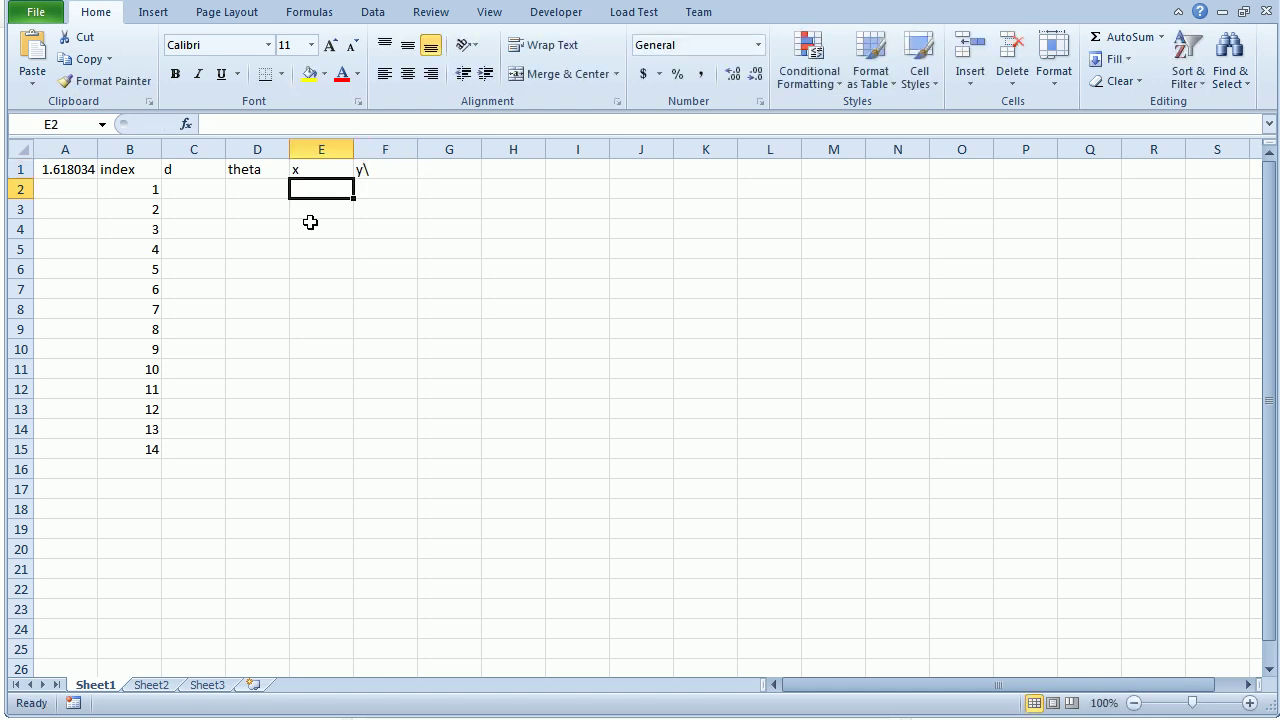
pyautogui.doubleClick(407, 168)
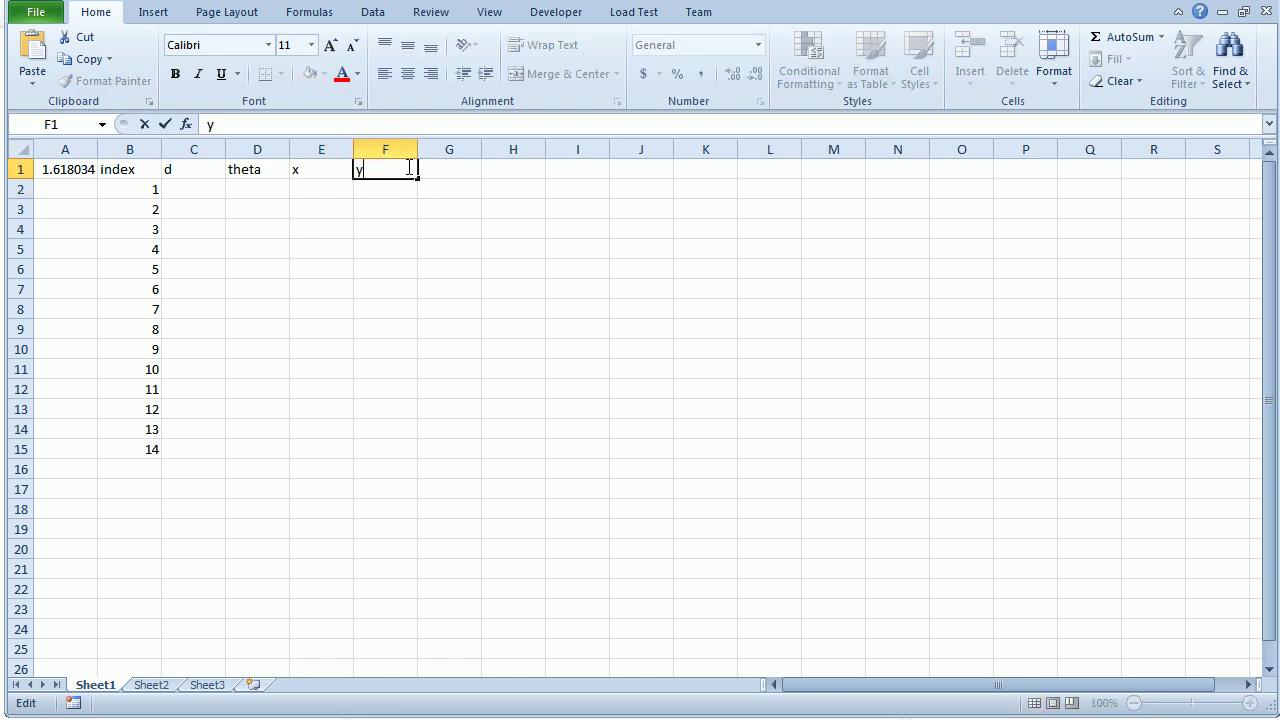
pyautogui.click(570, 308)
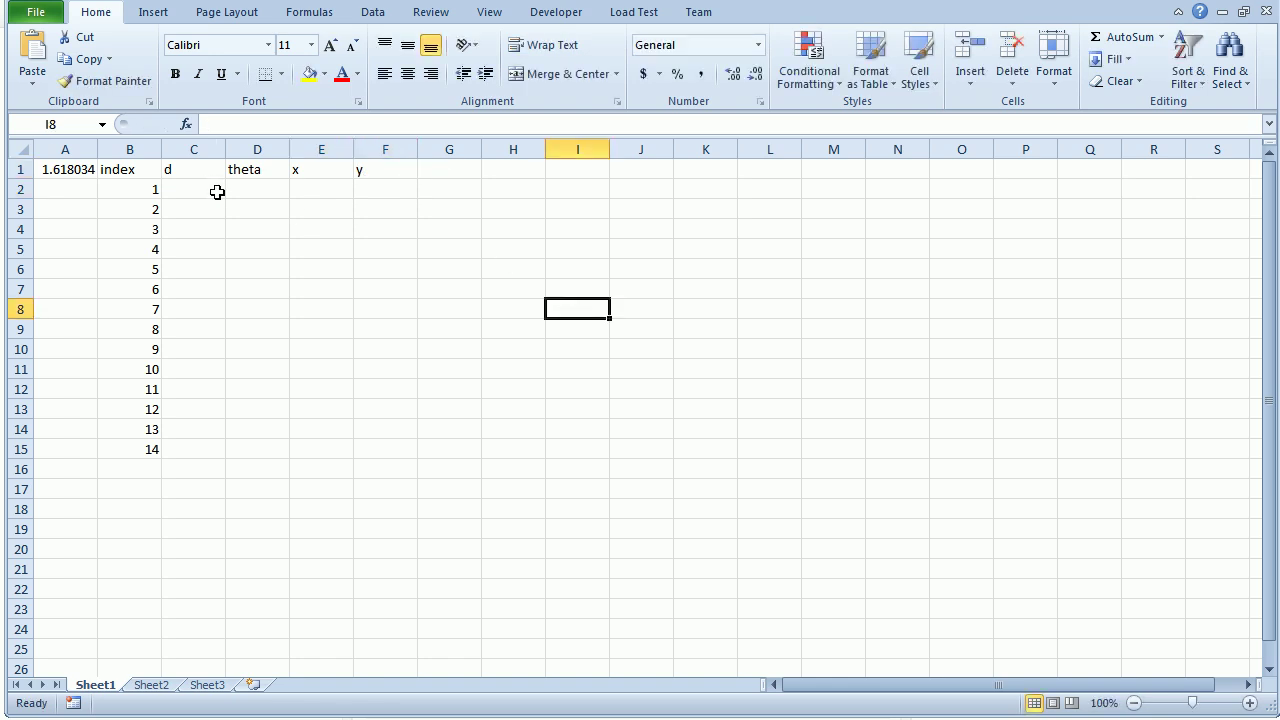
pyautogui.click(202, 188)
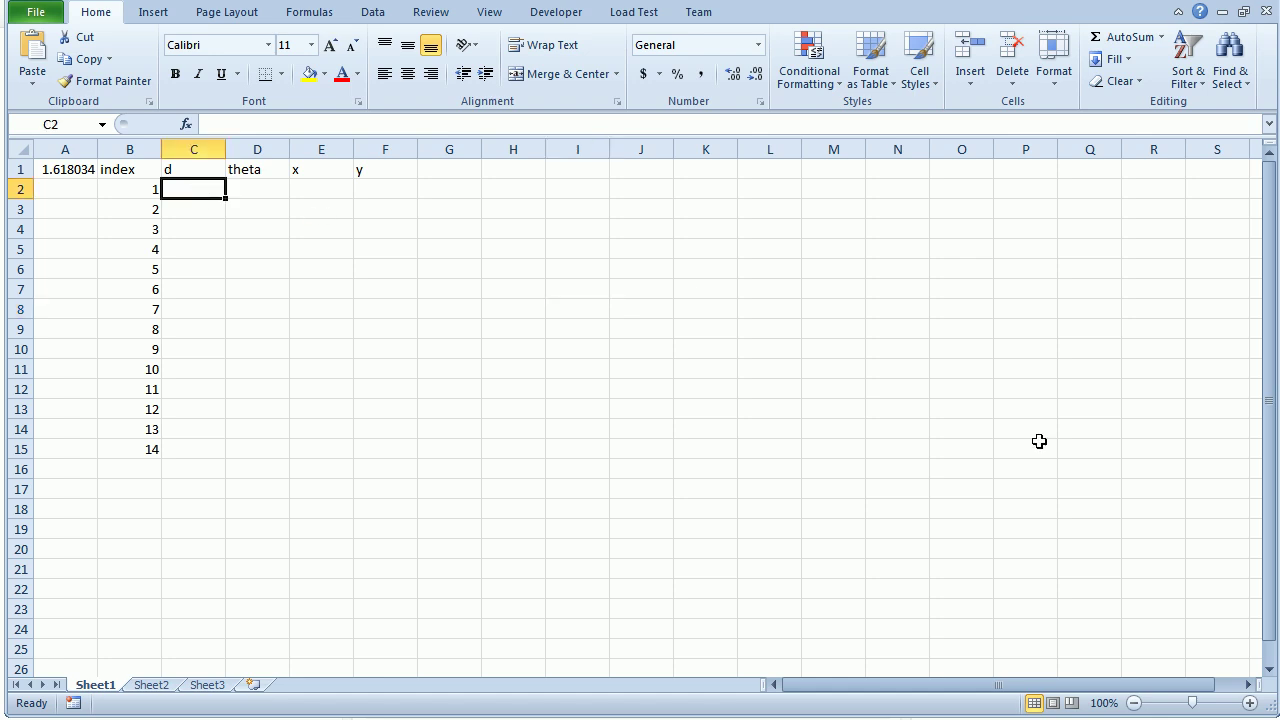
# Step: Enter =SQRT(B2) in C2 and fill it down to row 15, giving 1 to 3.741657
pyautogui.doubleClick(188, 190)
pyautogui.write('=')
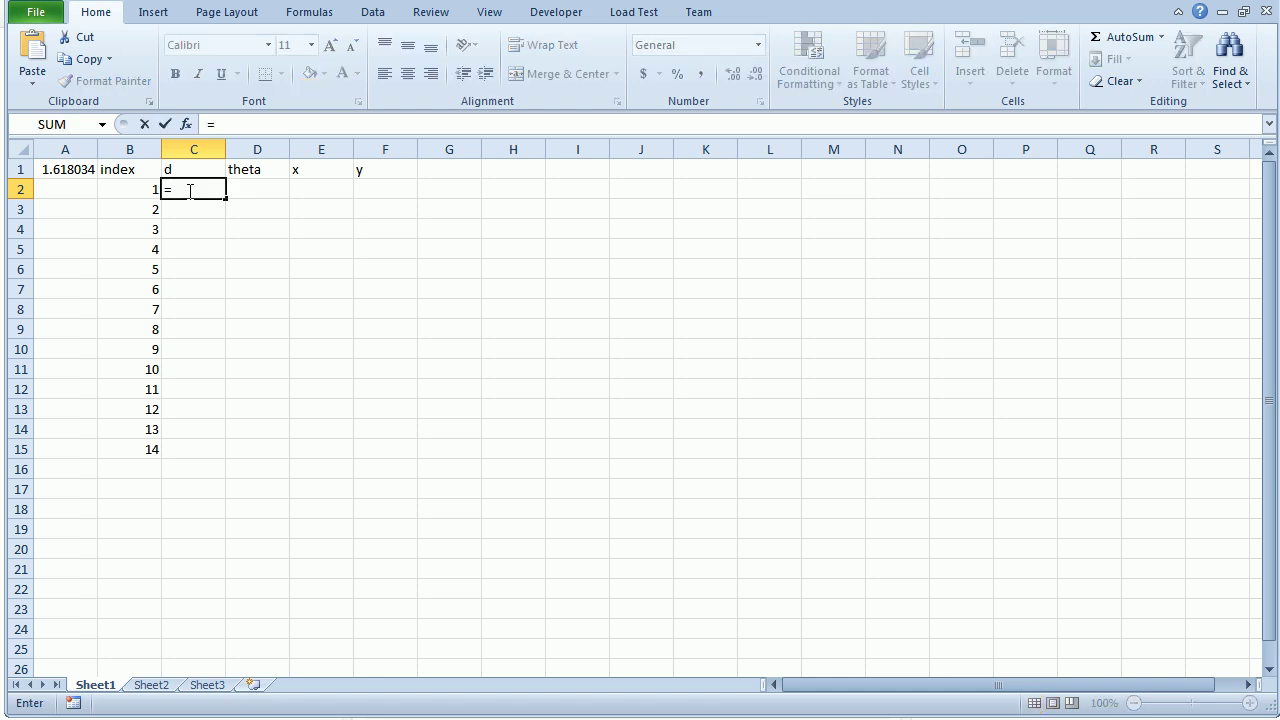
pyautogui.write('sqrt')
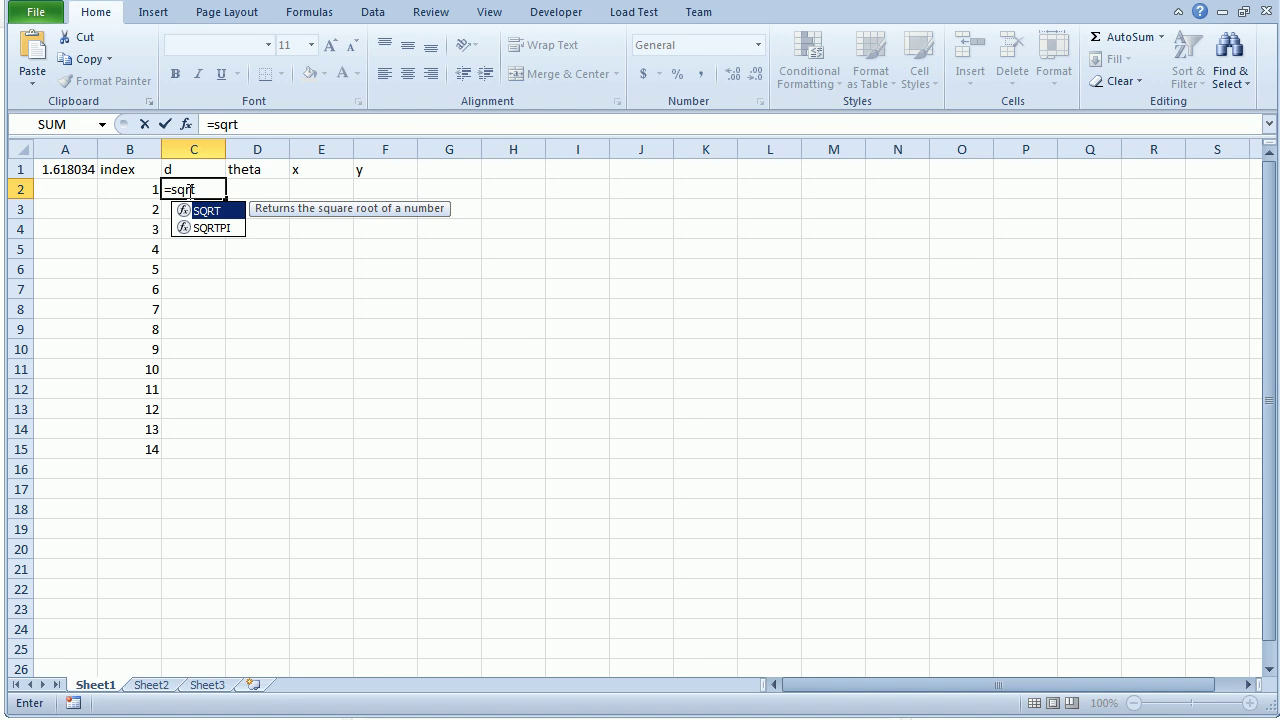
pyautogui.write('(')
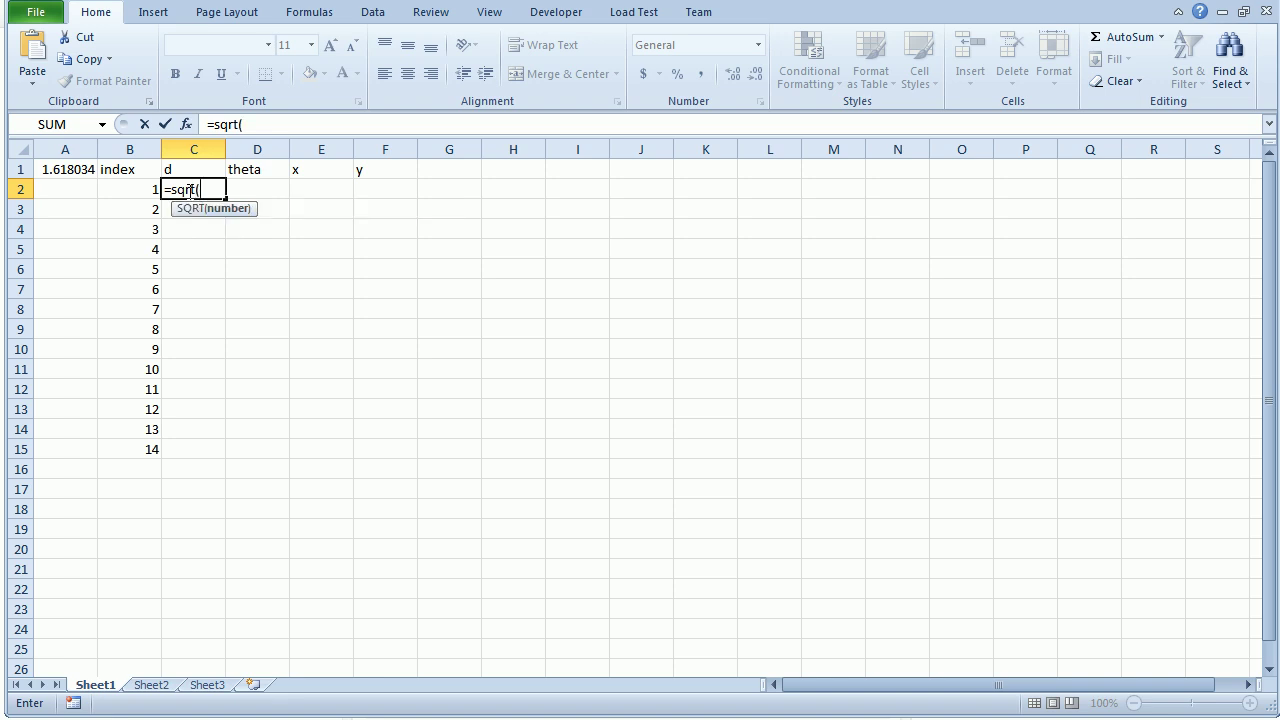
pyautogui.click(114, 190)
pyautogui.write(')')
pyautogui.press('Return')
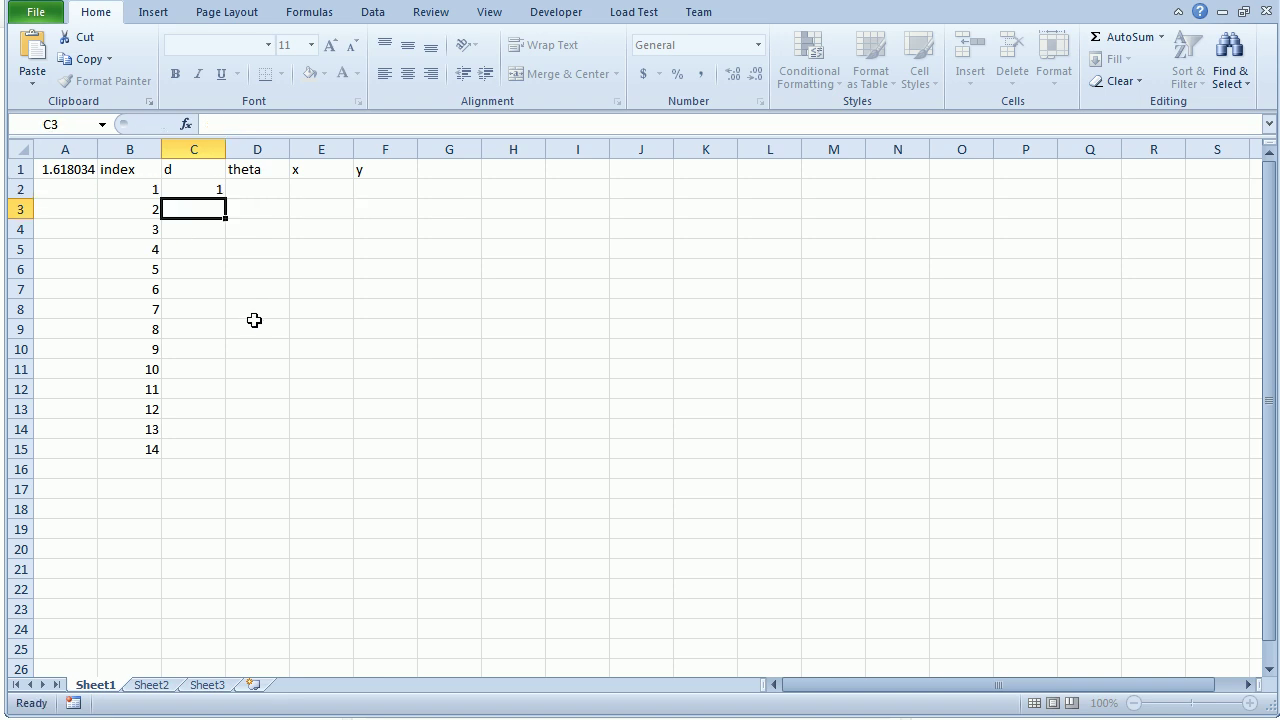
pyautogui.click(200, 190)
pyautogui.moveTo(224, 197); pyautogui.dragTo(237, 449)
pyautogui.click(705, 449)
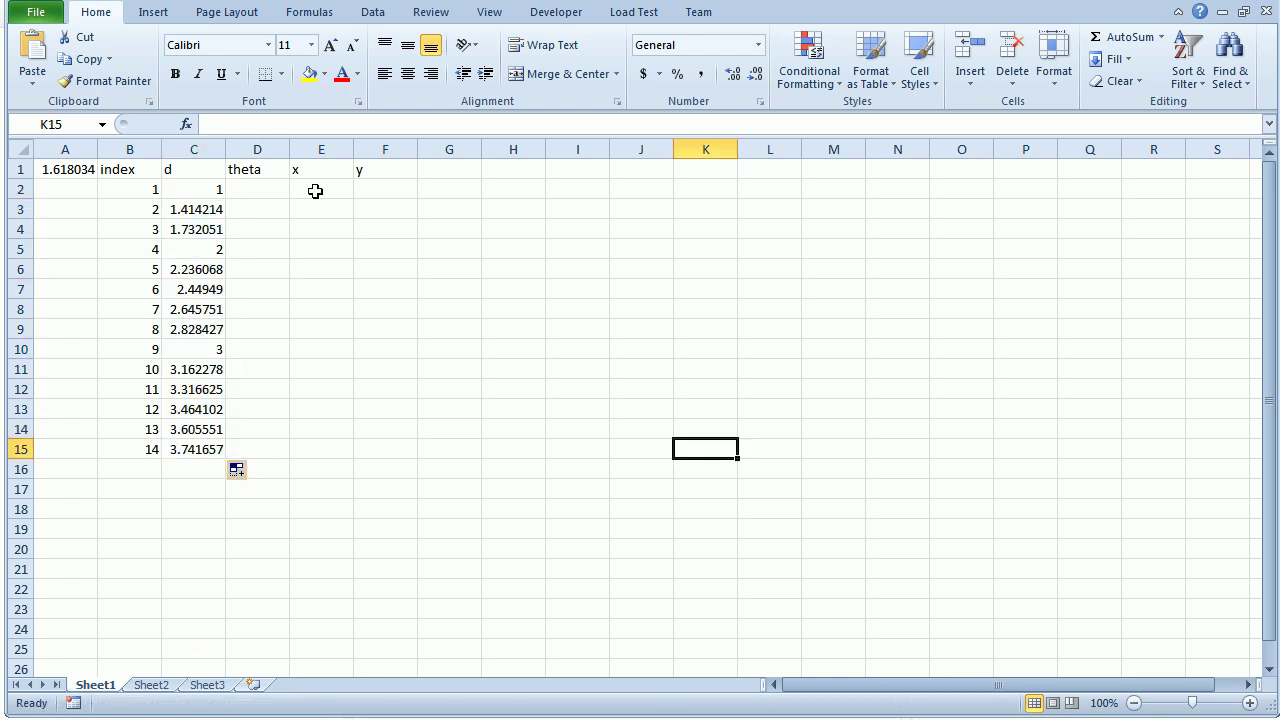
pyautogui.click(258, 189)
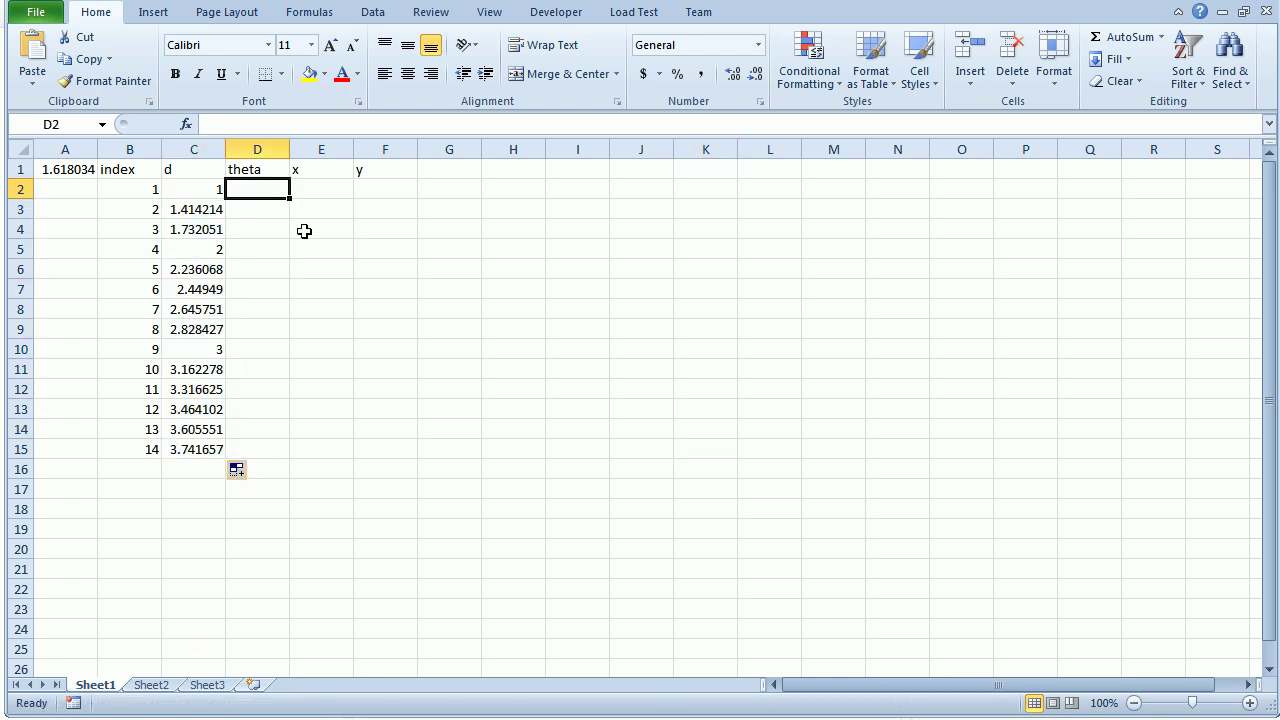
# Step: Set the starting theta in D2 to 0
pyautogui.click(67, 185)
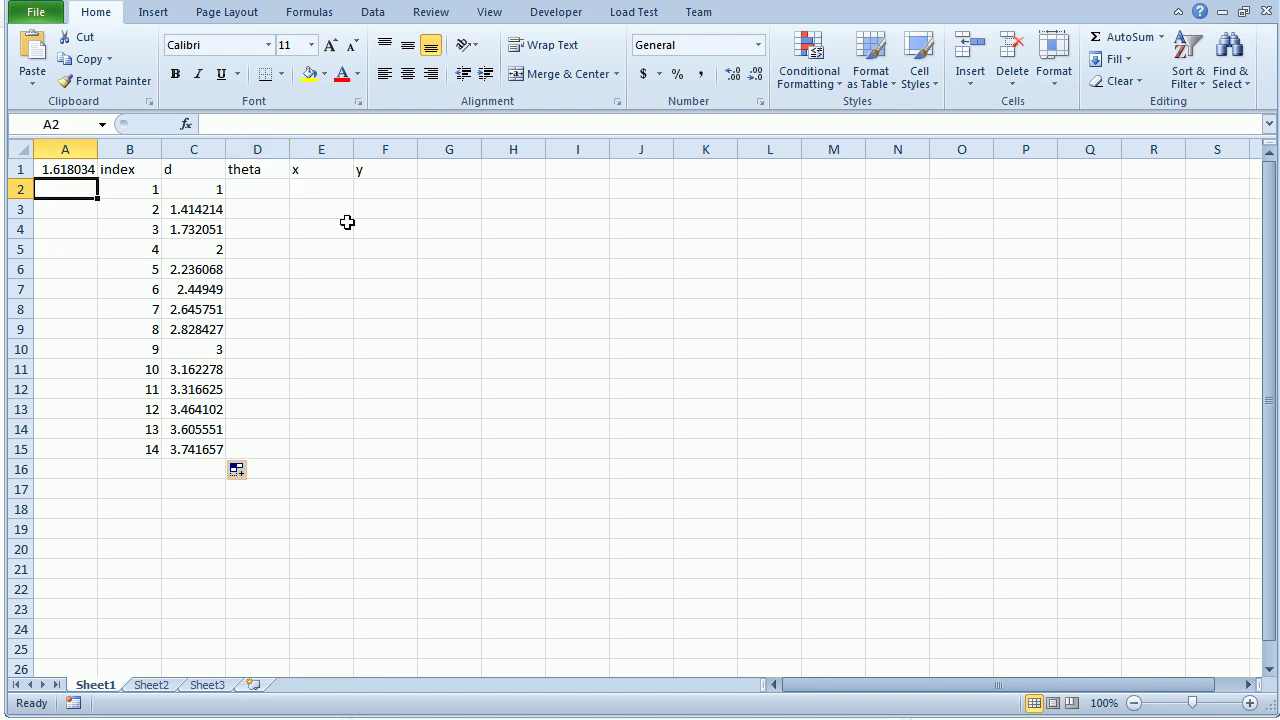
pyautogui.click(243, 186)
pyautogui.write('0')
pyautogui.press('Return')
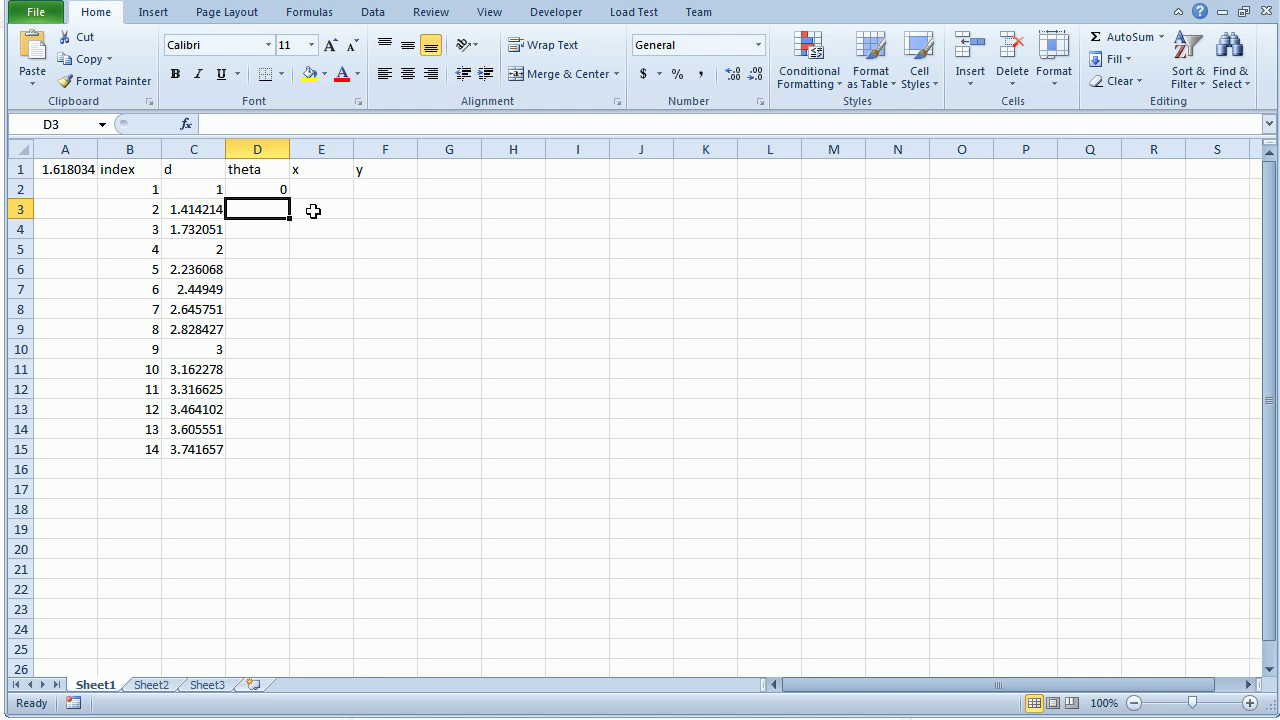
# Step: Enter =360/phi in A2 (222.4922) and =360-A2 in A3 (137.5078)
pyautogui.click(72, 190)
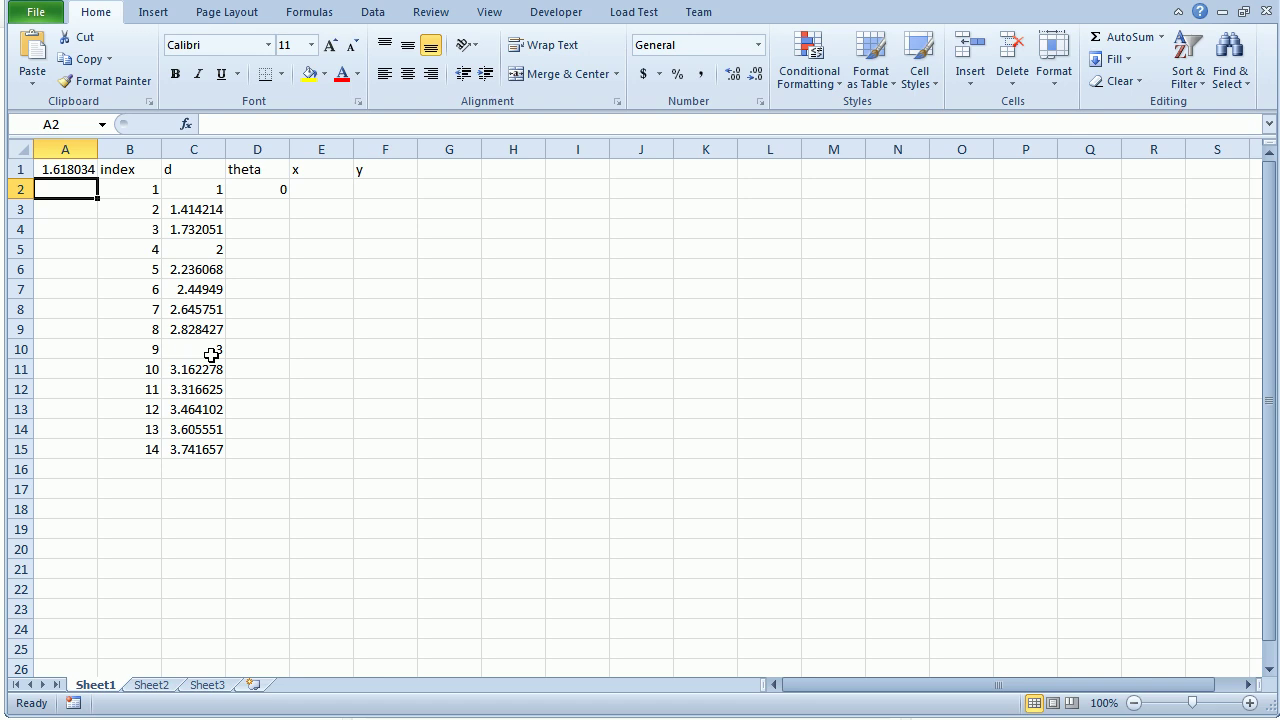
pyautogui.write('=')
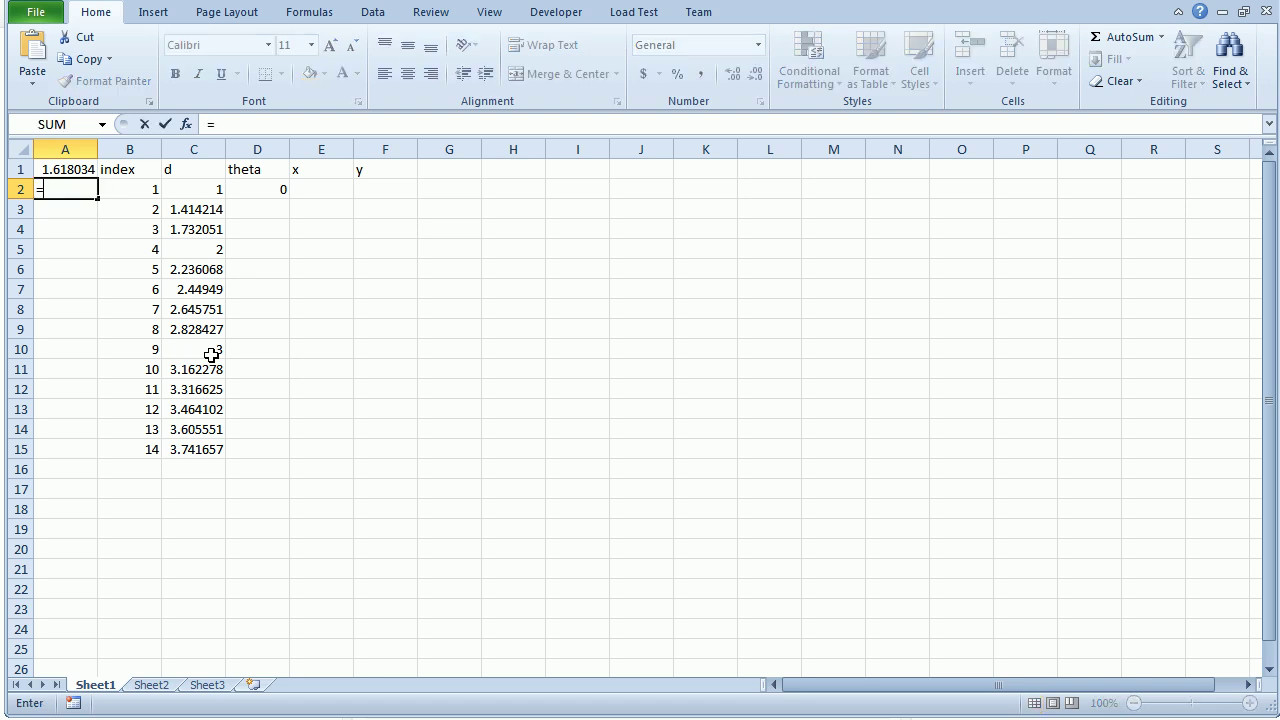
pyautogui.write('360/phi')
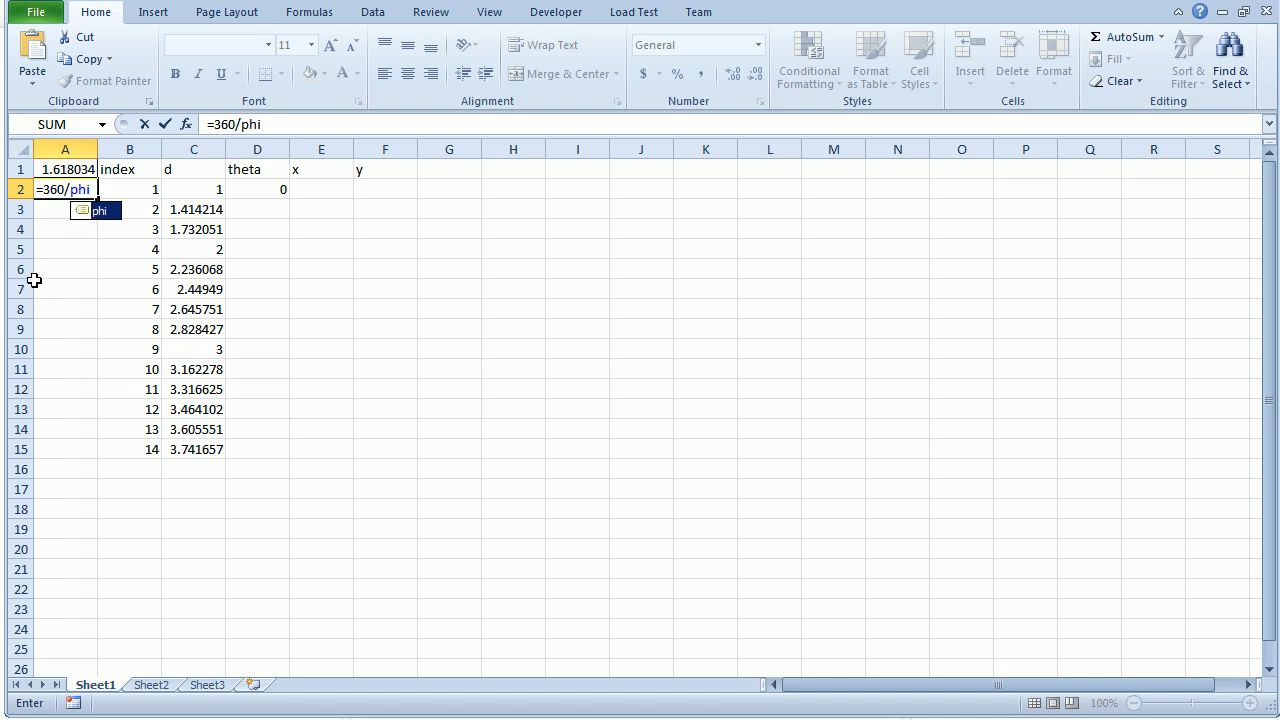
pyautogui.press('Return')
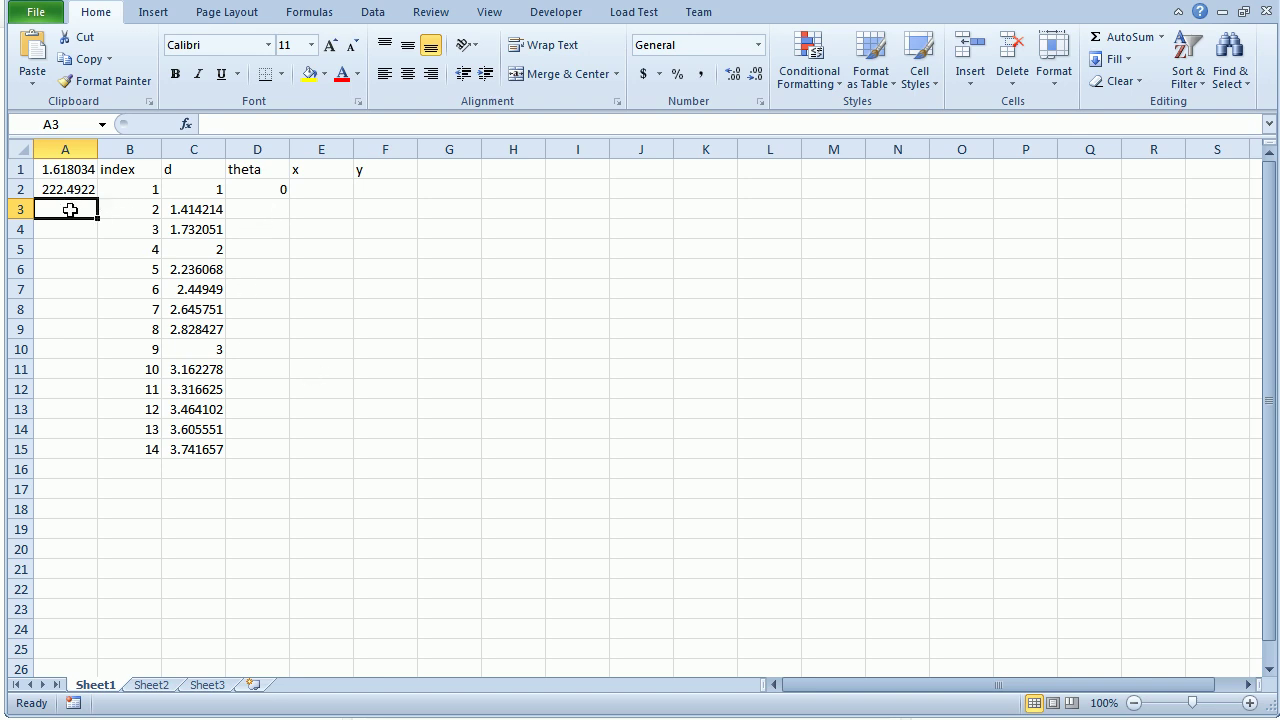
pyautogui.write('-')
pyautogui.press('Escape')
pyautogui.write('=360')
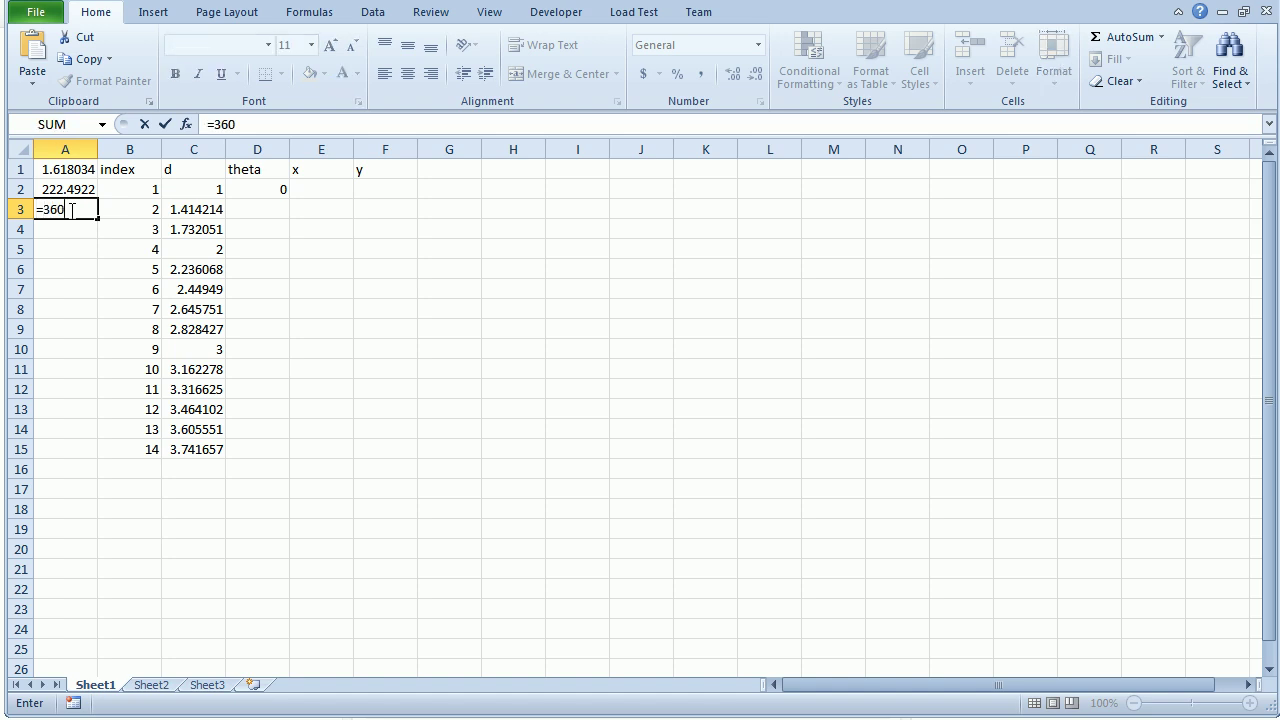
pyautogui.write('-')
pyautogui.click(80, 189)
pyautogui.press('Return')
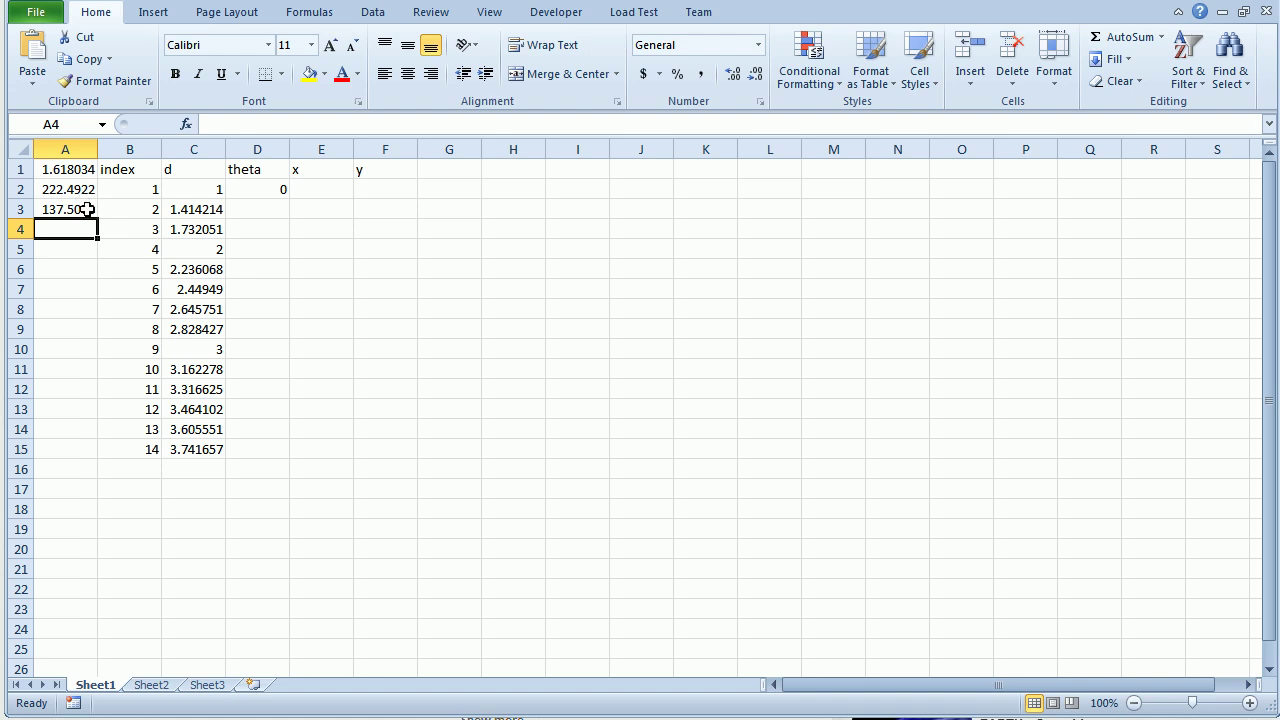
# Step: Name cell A3, holding 137.5078, as angle
pyautogui.click(273, 218)
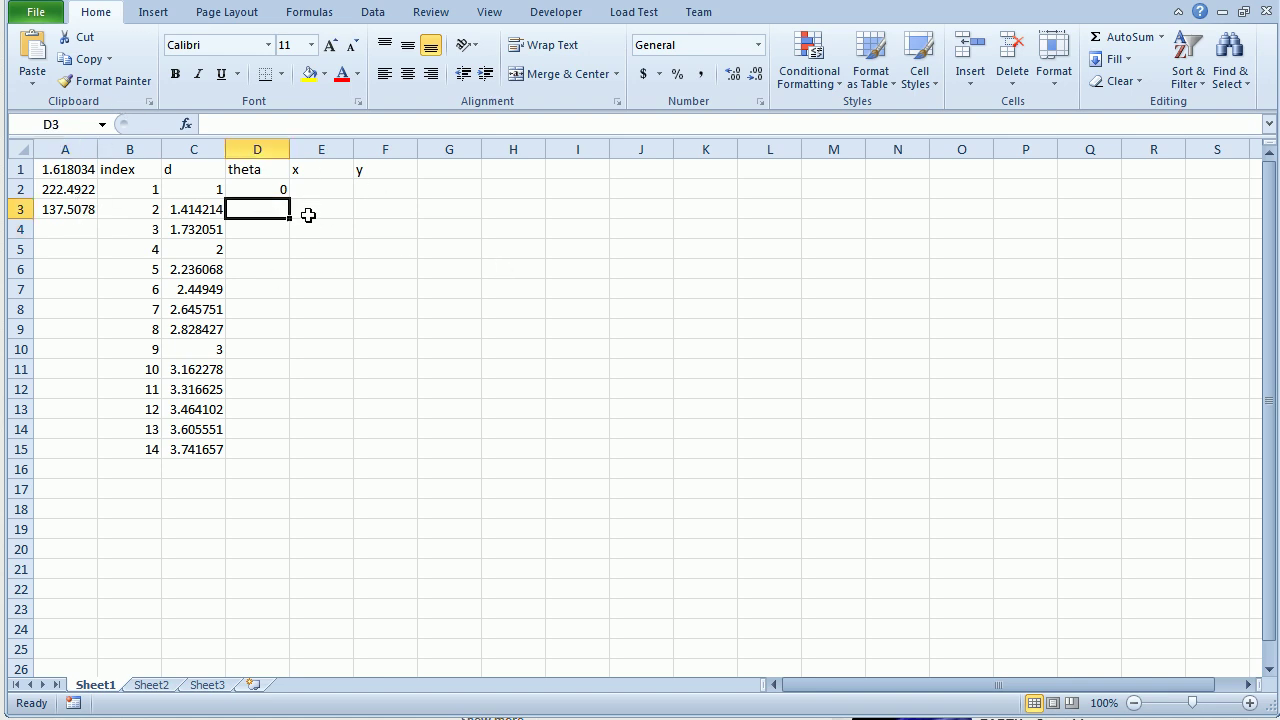
pyautogui.click(68, 209)
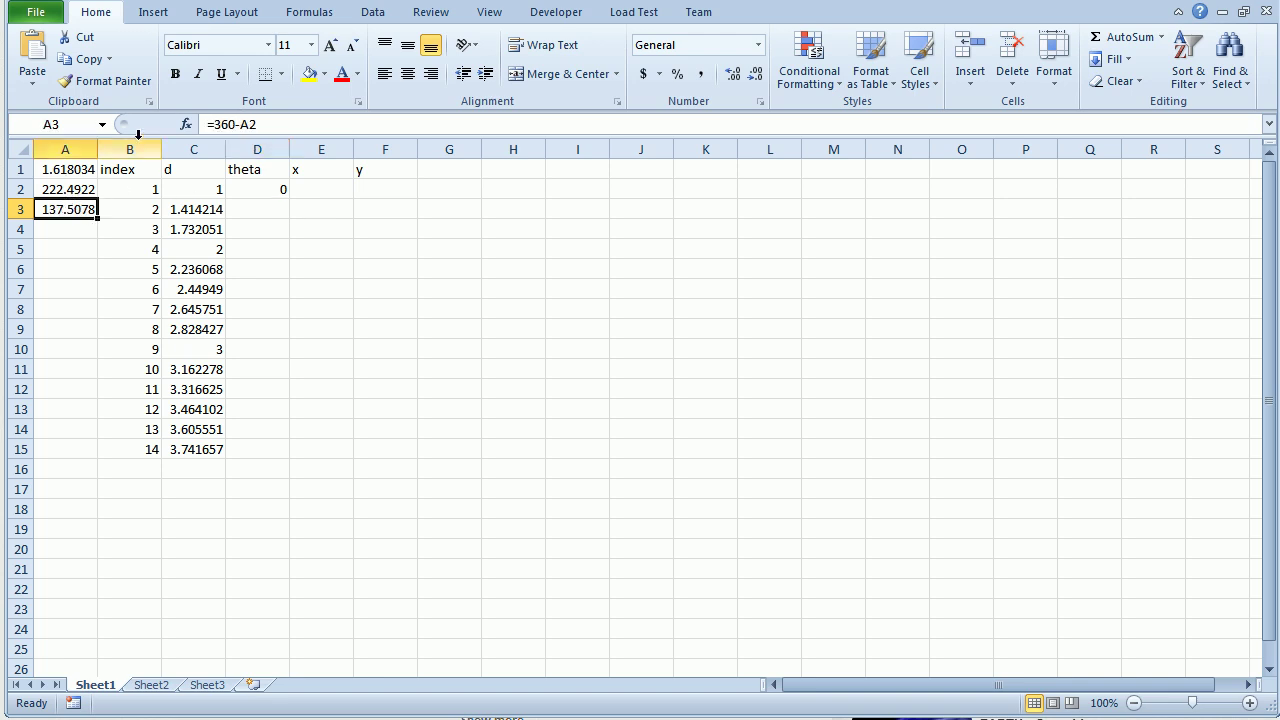
pyautogui.click(72, 126)
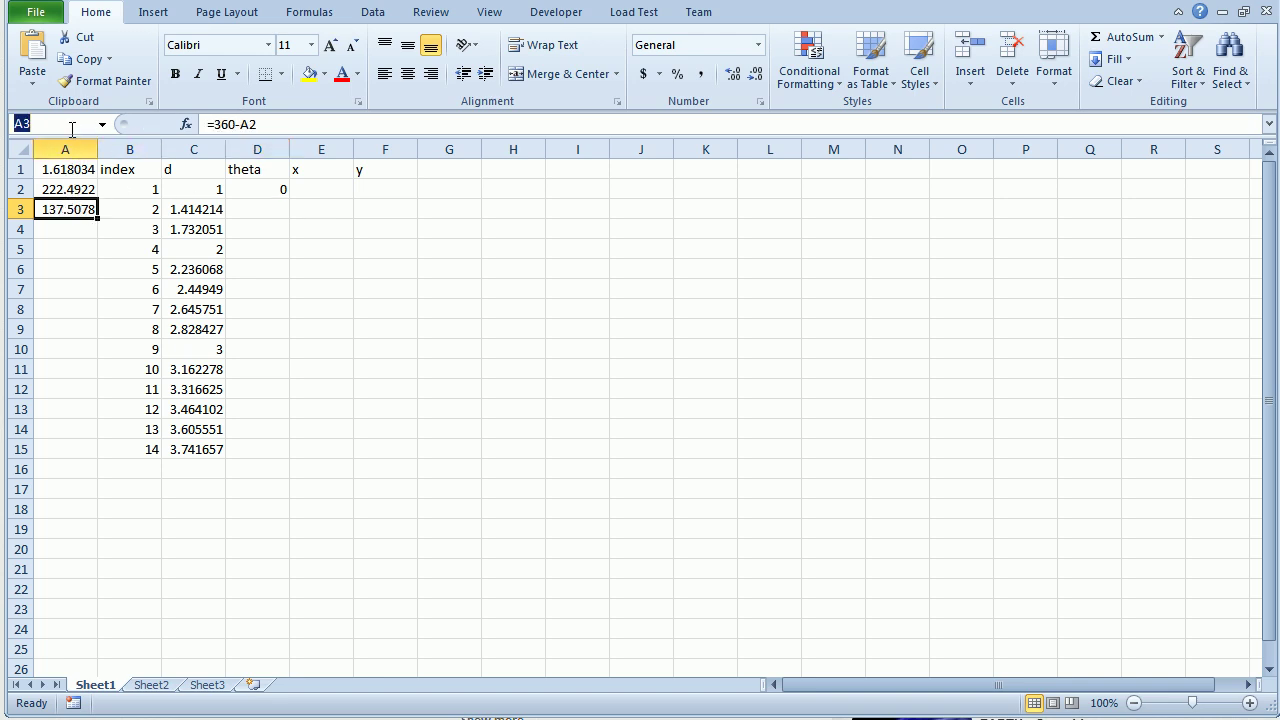
pyautogui.write('angle')
pyautogui.press('Return')
# Step: Enter =D2+angle in D3 and fill theta down to row 15, reaching 1787.601
pyautogui.click(255, 208)
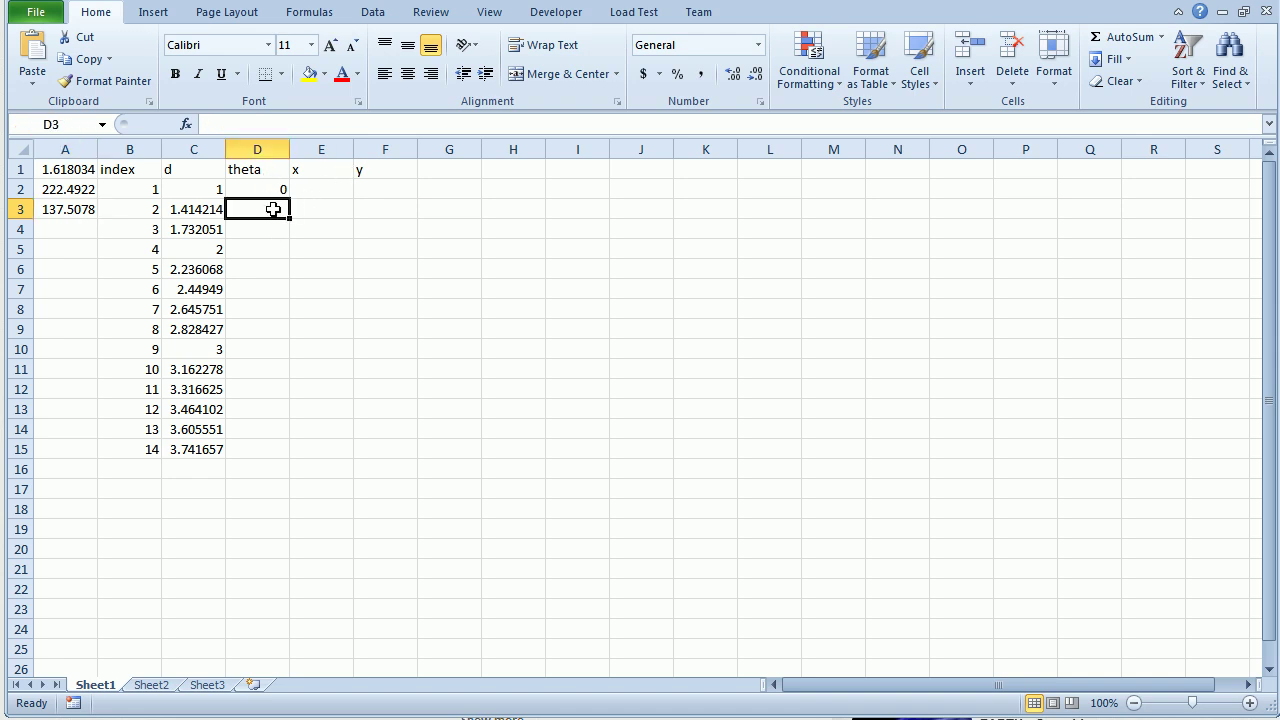
pyautogui.write('=')
pyautogui.click(272, 190)
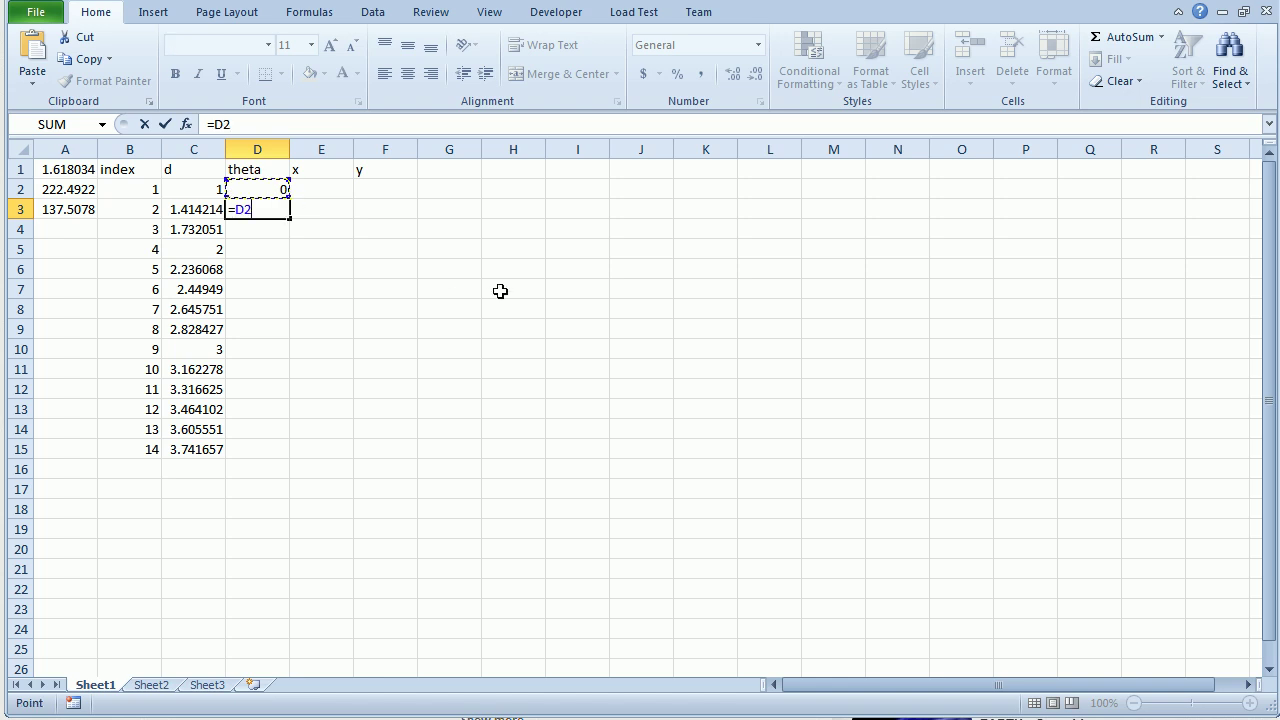
pyautogui.write('+angle')
pyautogui.press('Return')
pyautogui.click(280, 208)
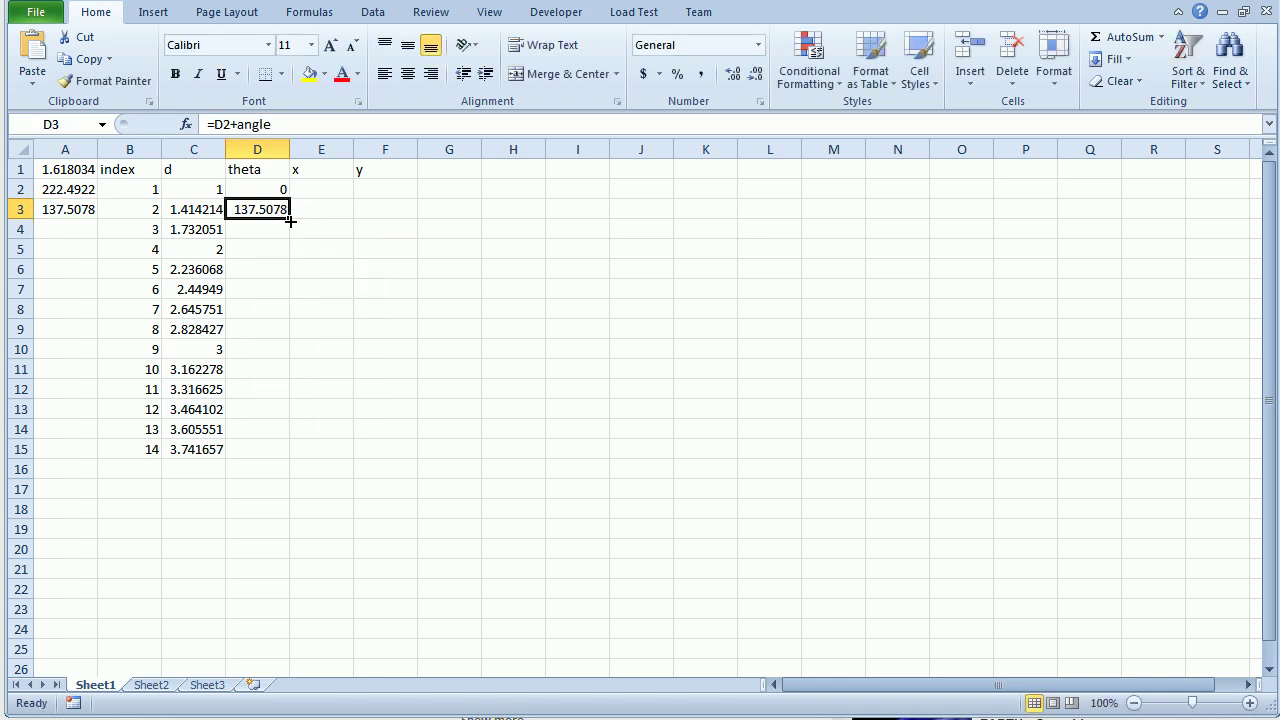
pyautogui.moveTo(289, 219); pyautogui.dragTo(287, 456)
pyautogui.click(654, 430)
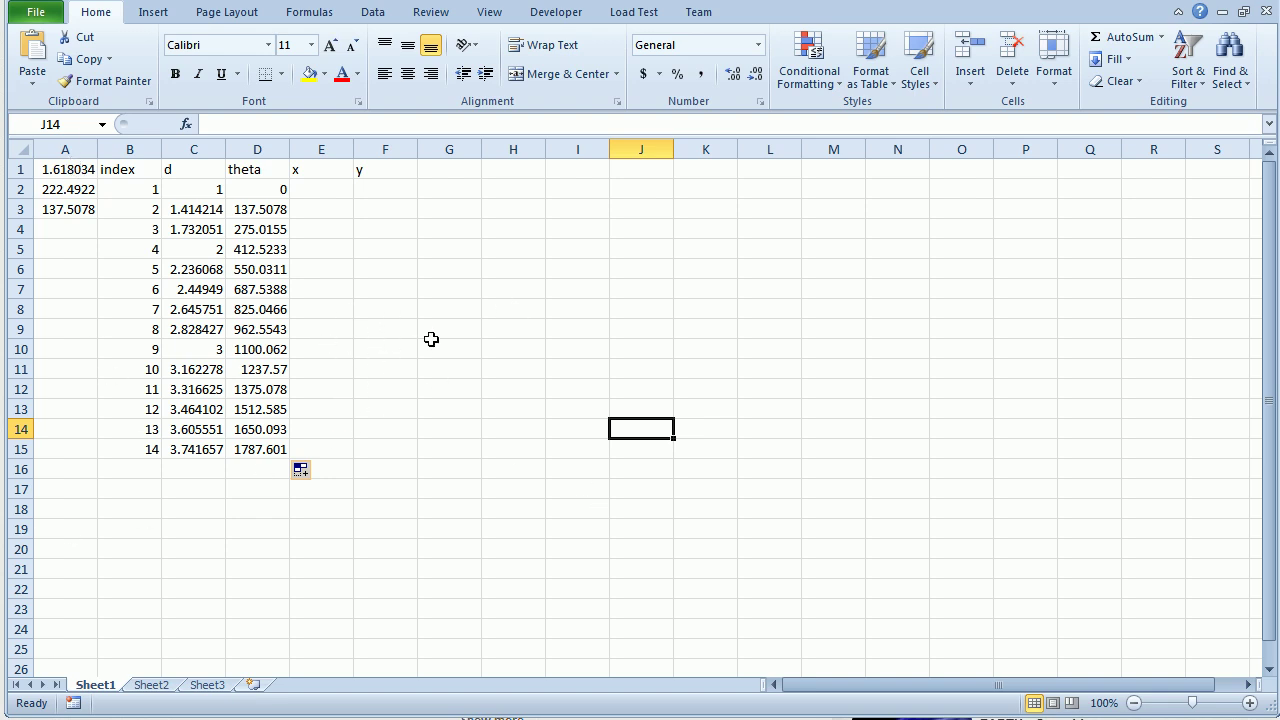
# Step: Enter the x formula =C2*COS(RADIANS(D2)) in E2, giving 1
pyautogui.click(338, 193)
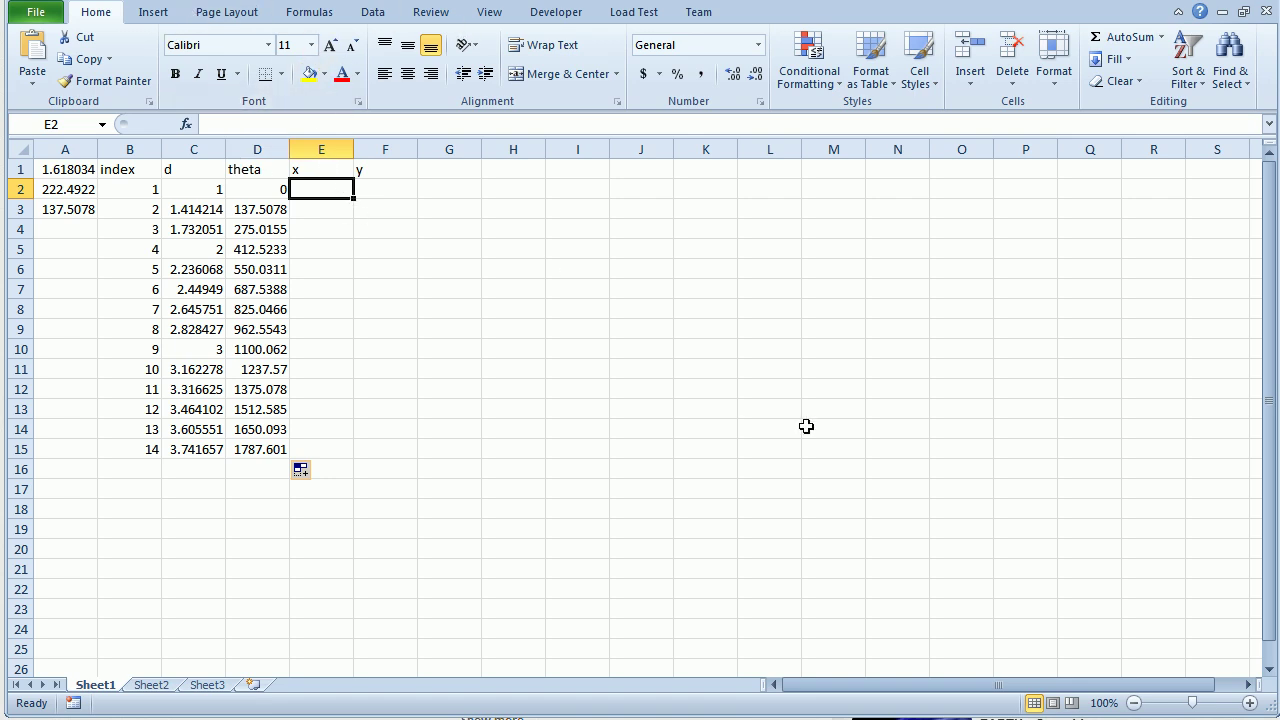
pyautogui.write('=')
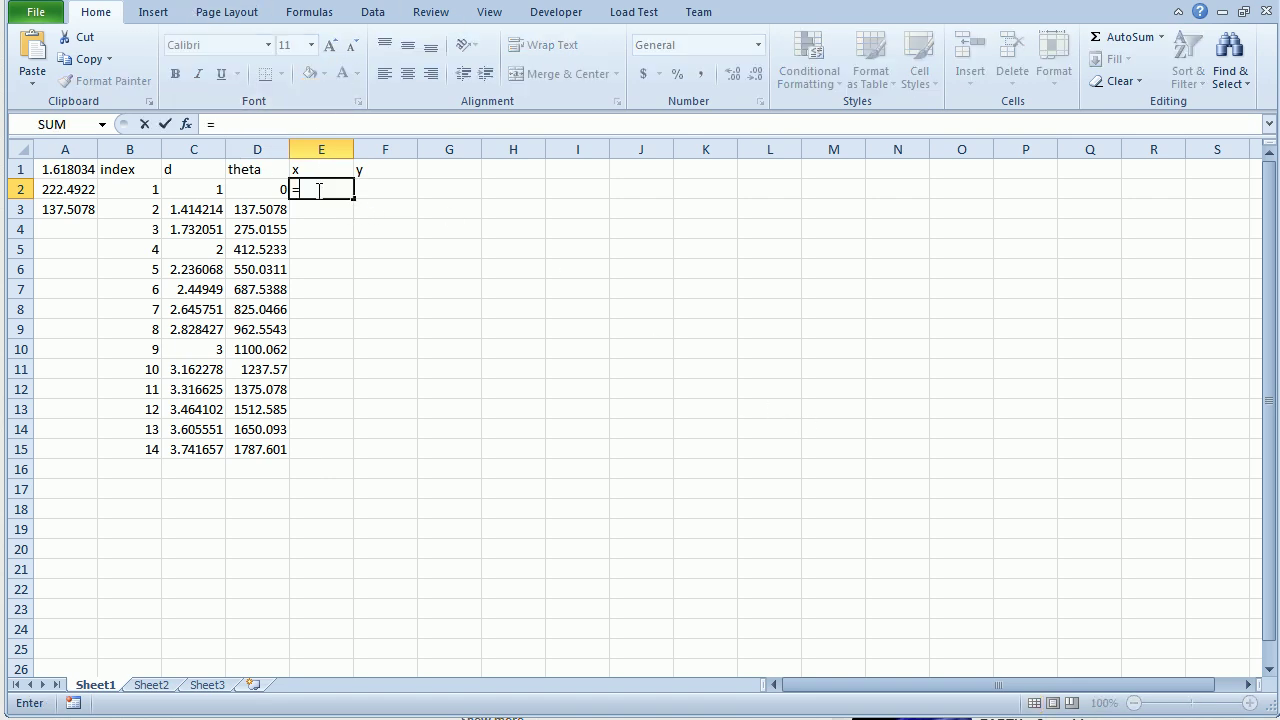
pyautogui.write('d')
pyautogui.press('BackSpace')
pyautogui.click(203, 190)
pyautogui.write('*cos(')
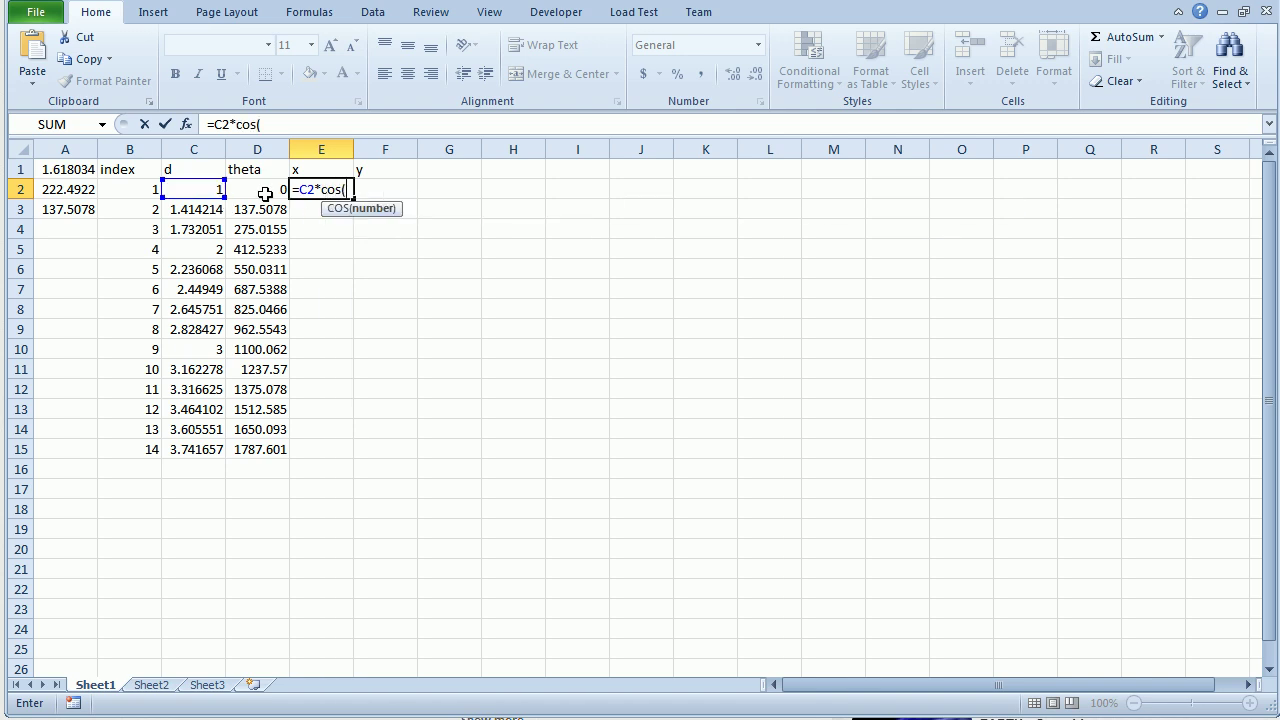
pyautogui.write('de')
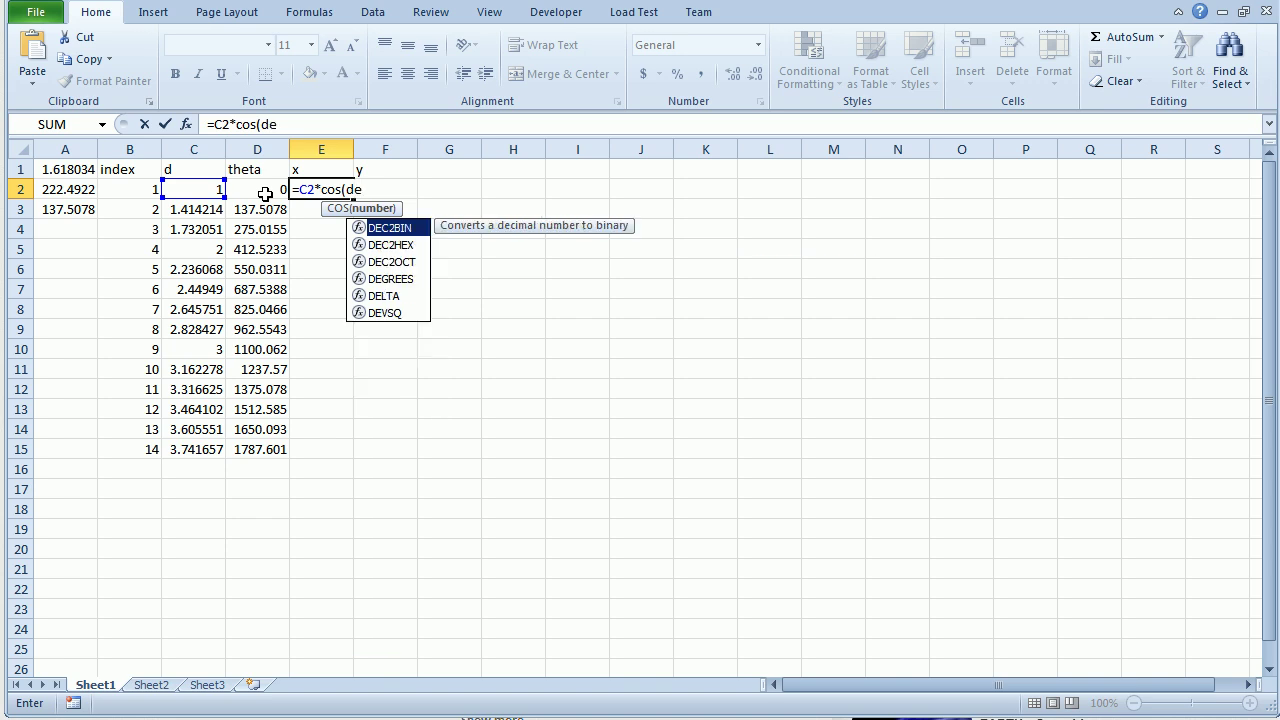
pyautogui.press('BackSpace')
pyautogui.press('BackSpace')
pyautogui.write('ra')
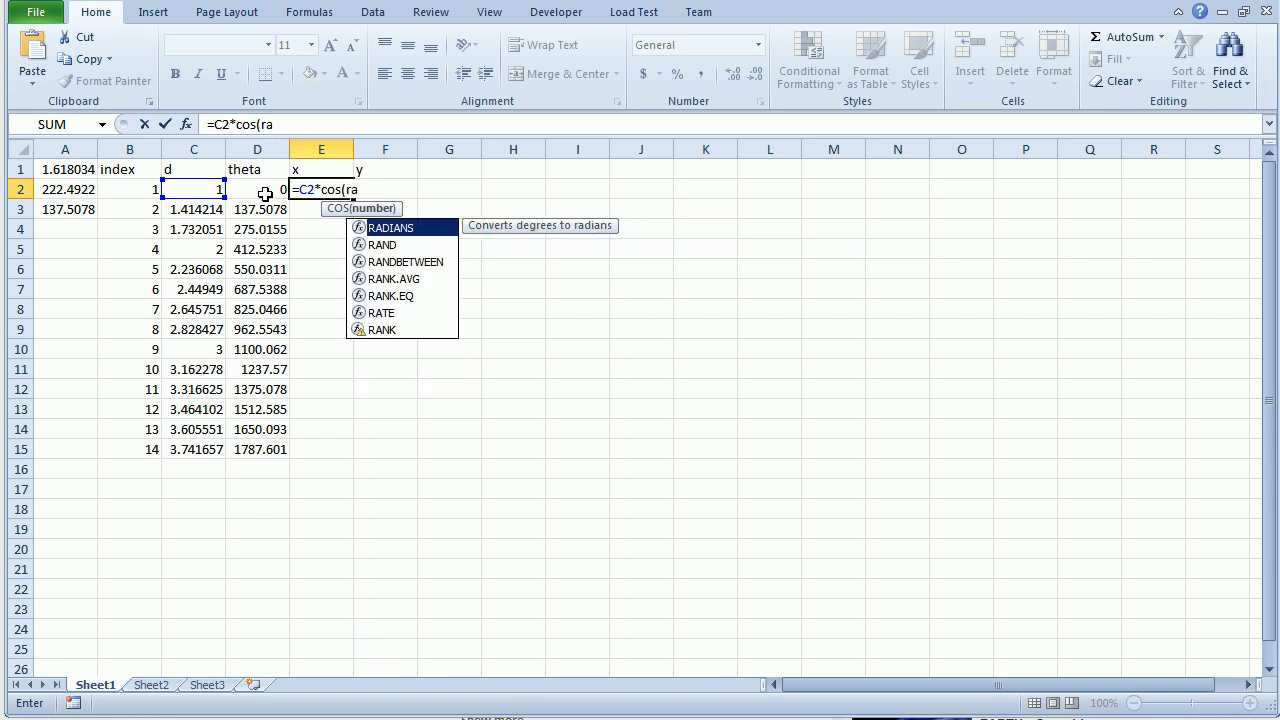
pyautogui.write('d')
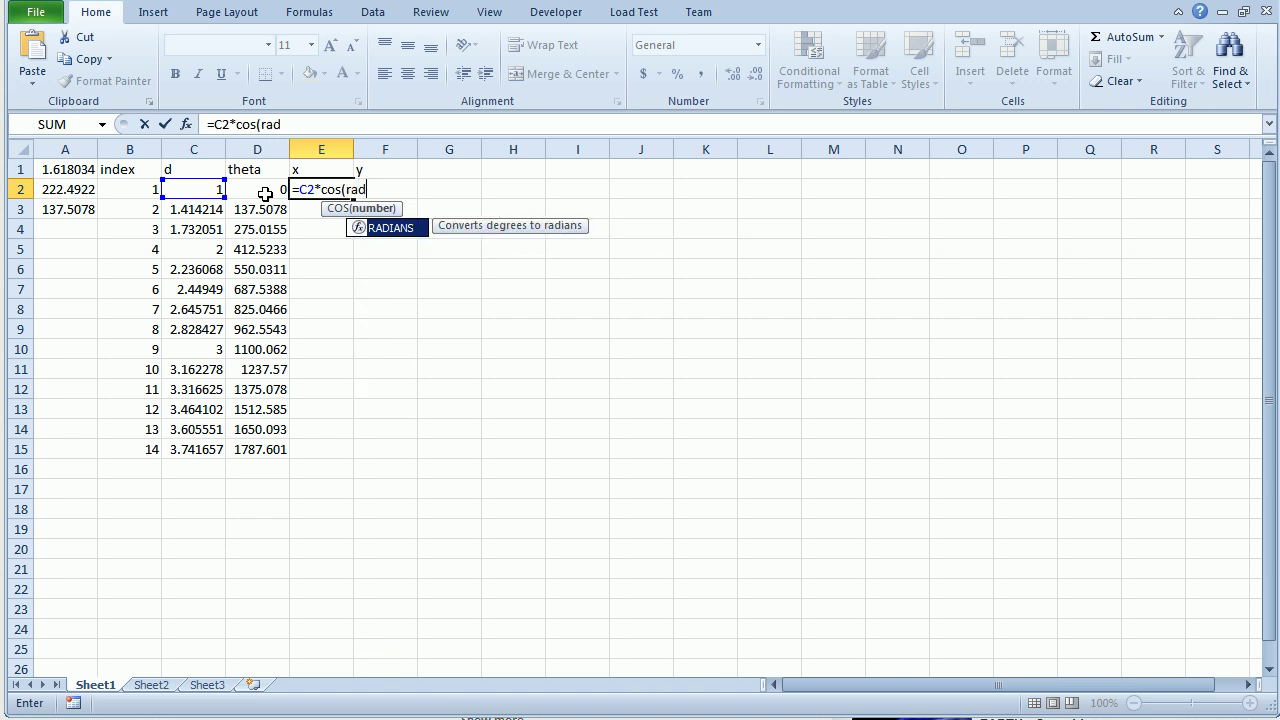
pyautogui.write('ians(')
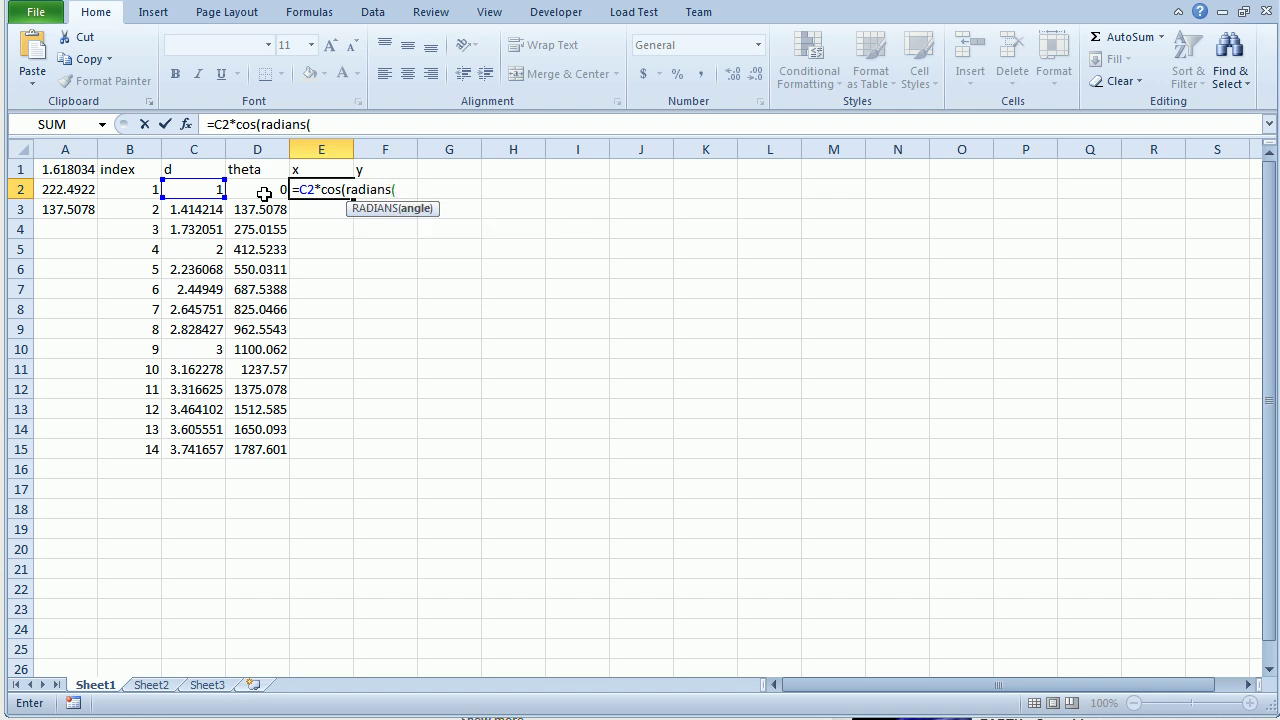
pyautogui.click(264, 191)
pyautogui.write('))')
pyautogui.press('Return')
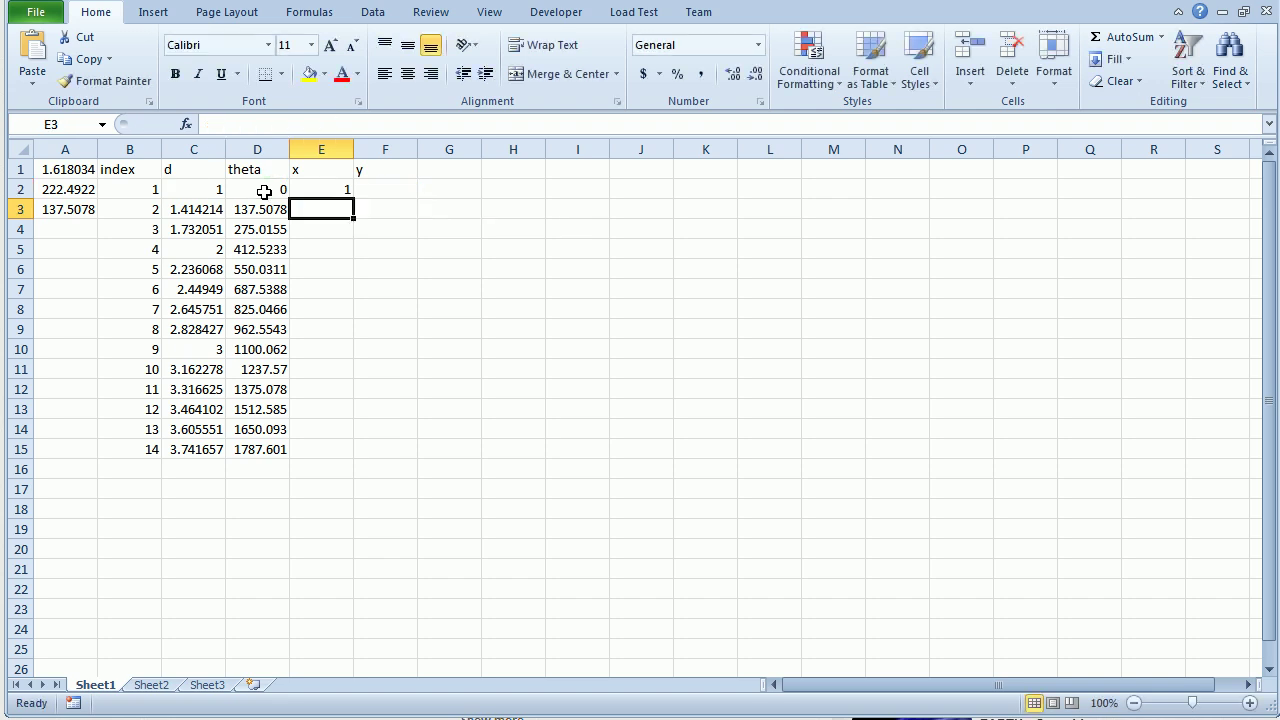
# Step: Enter the y formula =C2*SIN(RADIANS(D2)) in F2, giving 0, and select E2:F2
pyautogui.click(367, 192)
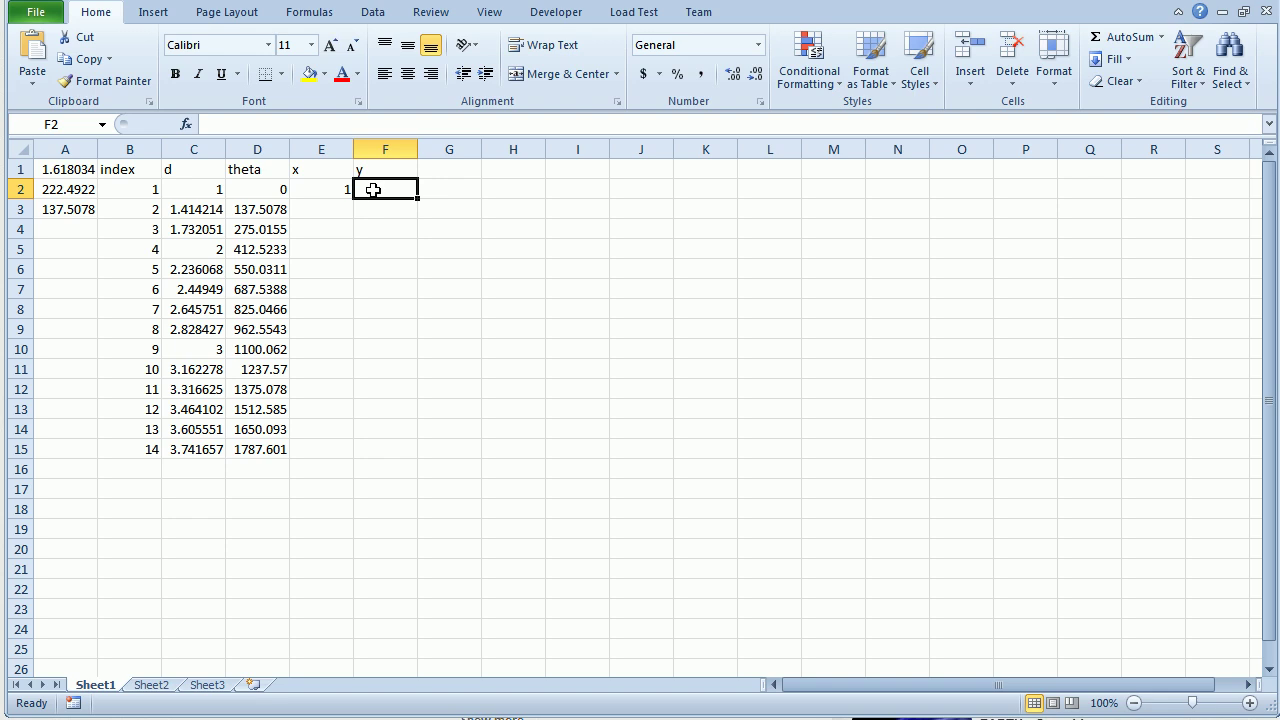
pyautogui.write('=')
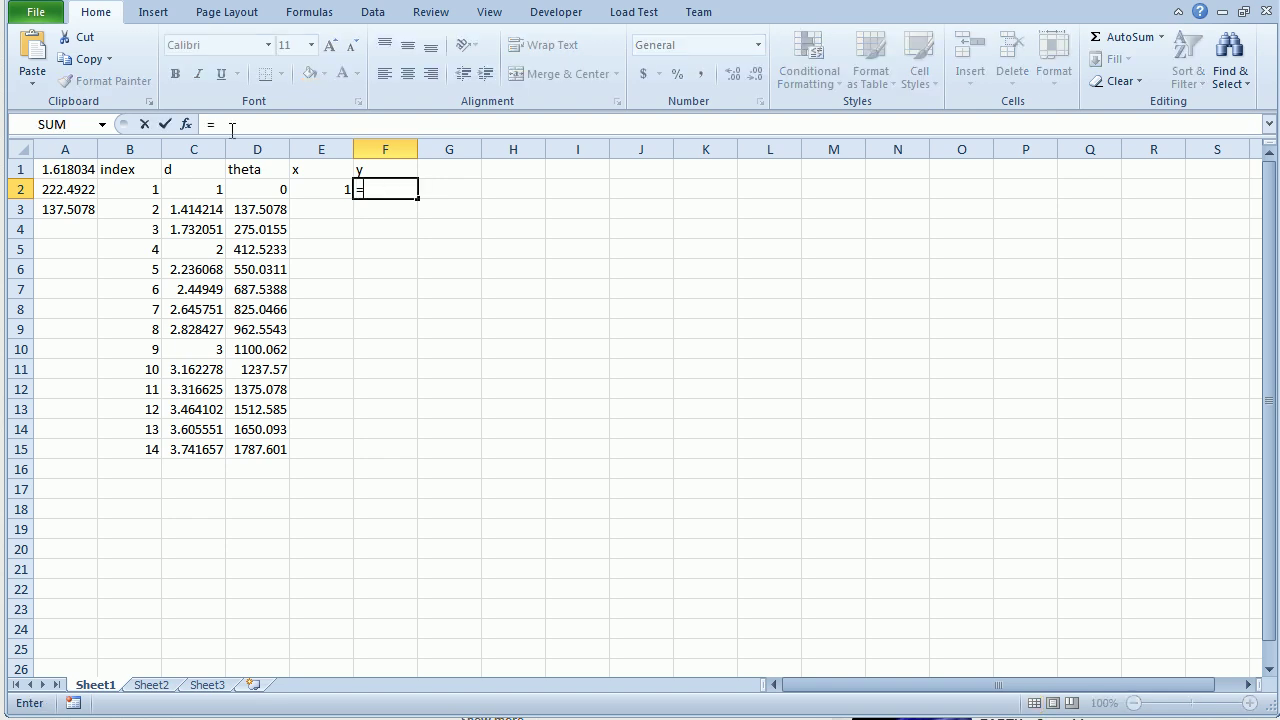
pyautogui.click(212, 189)
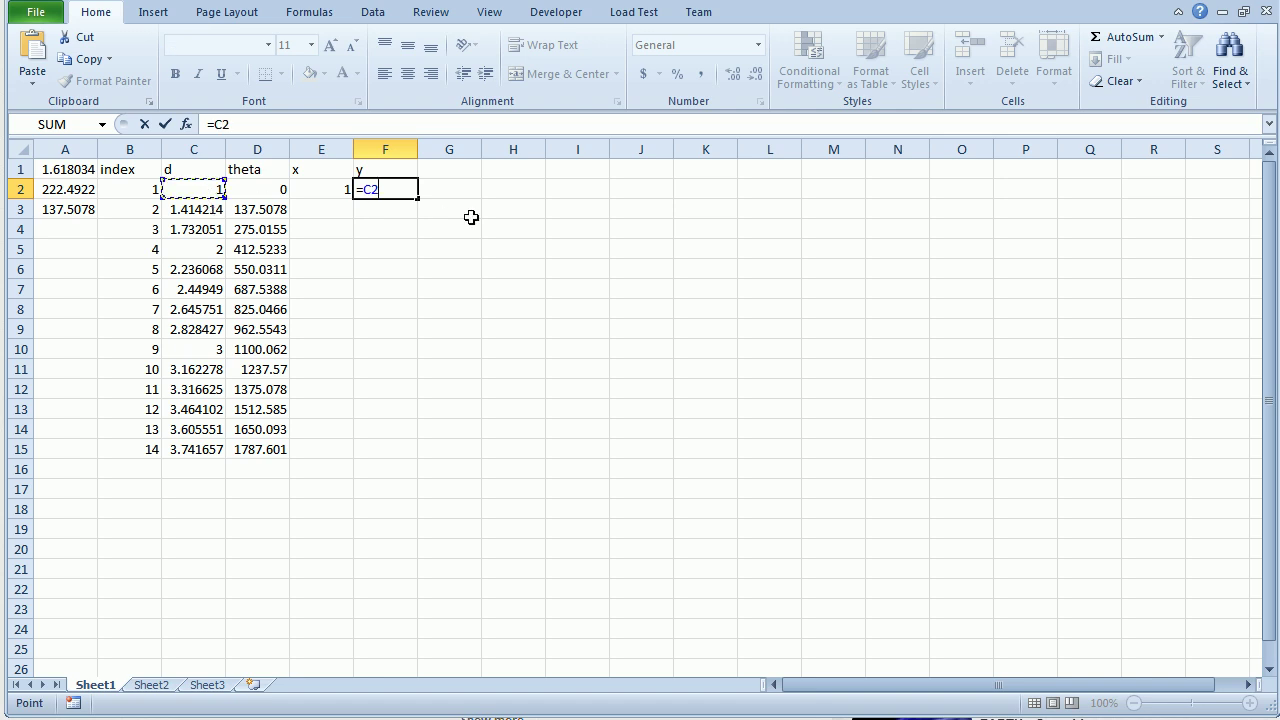
pyautogui.write('*sin(')
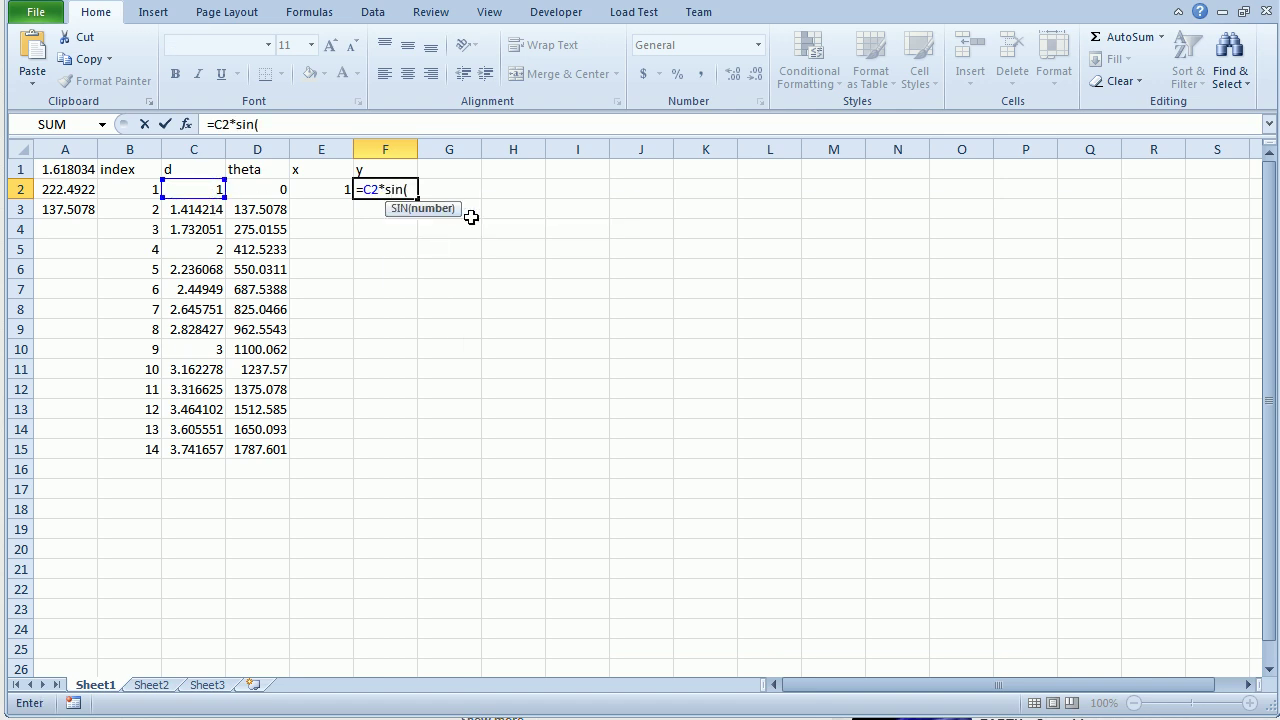
pyautogui.write('ra')
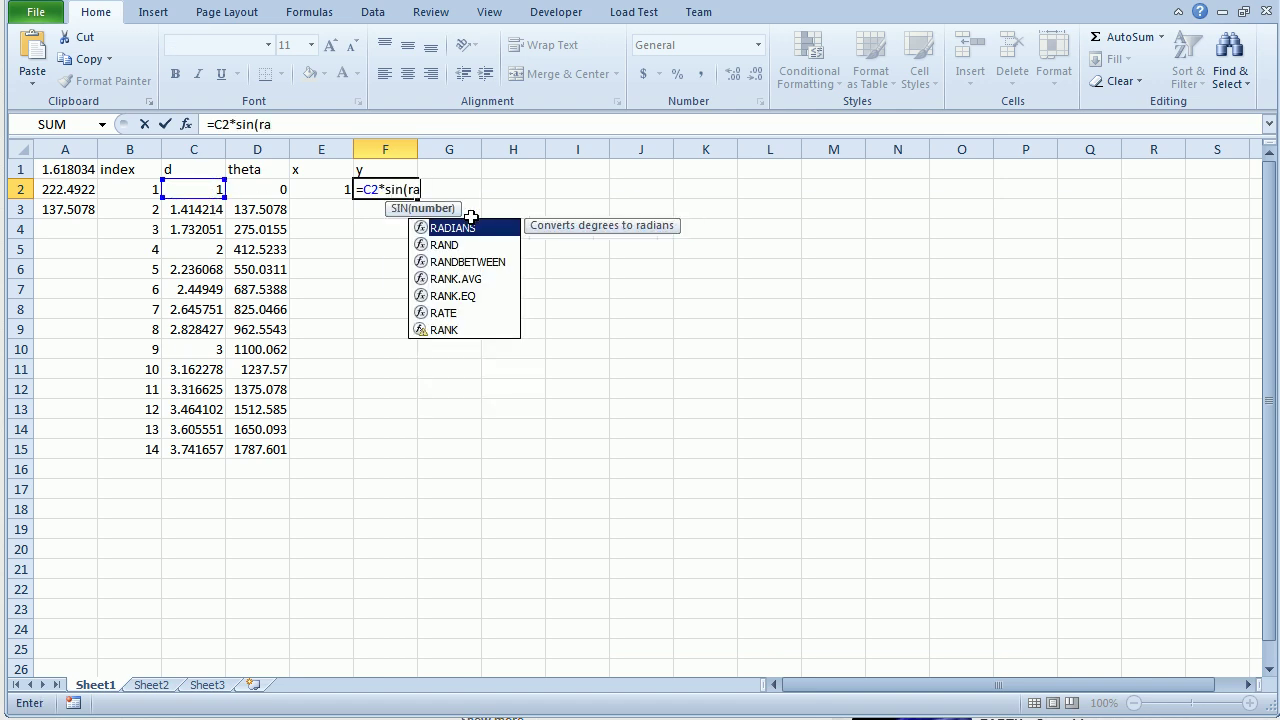
pyautogui.write('dians(')
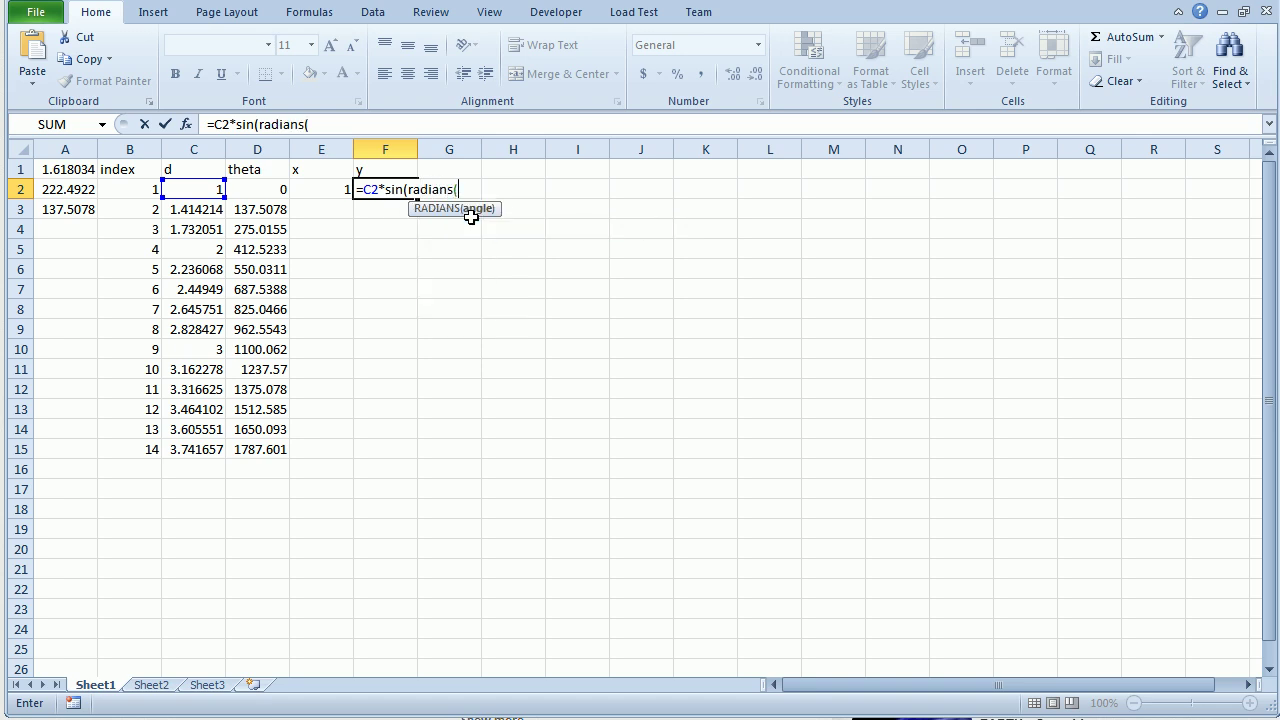
pyautogui.click(257, 194)
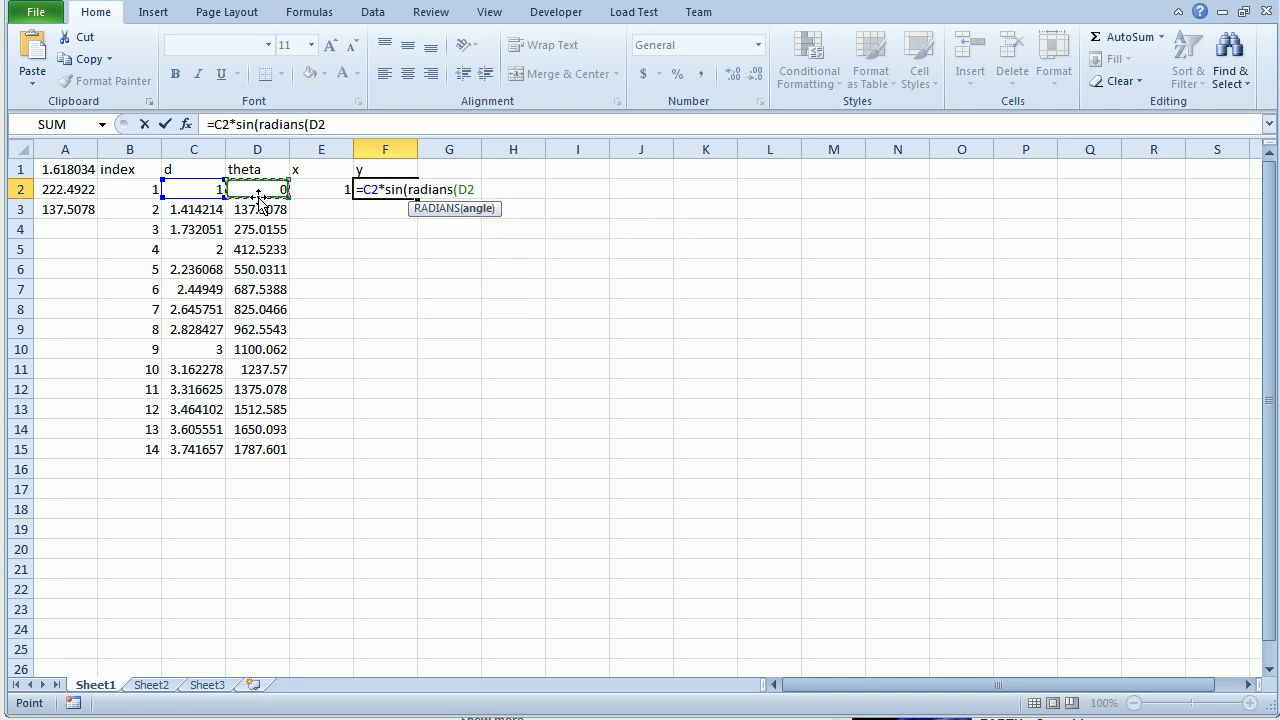
pyautogui.write('))')
pyautogui.press('Return')
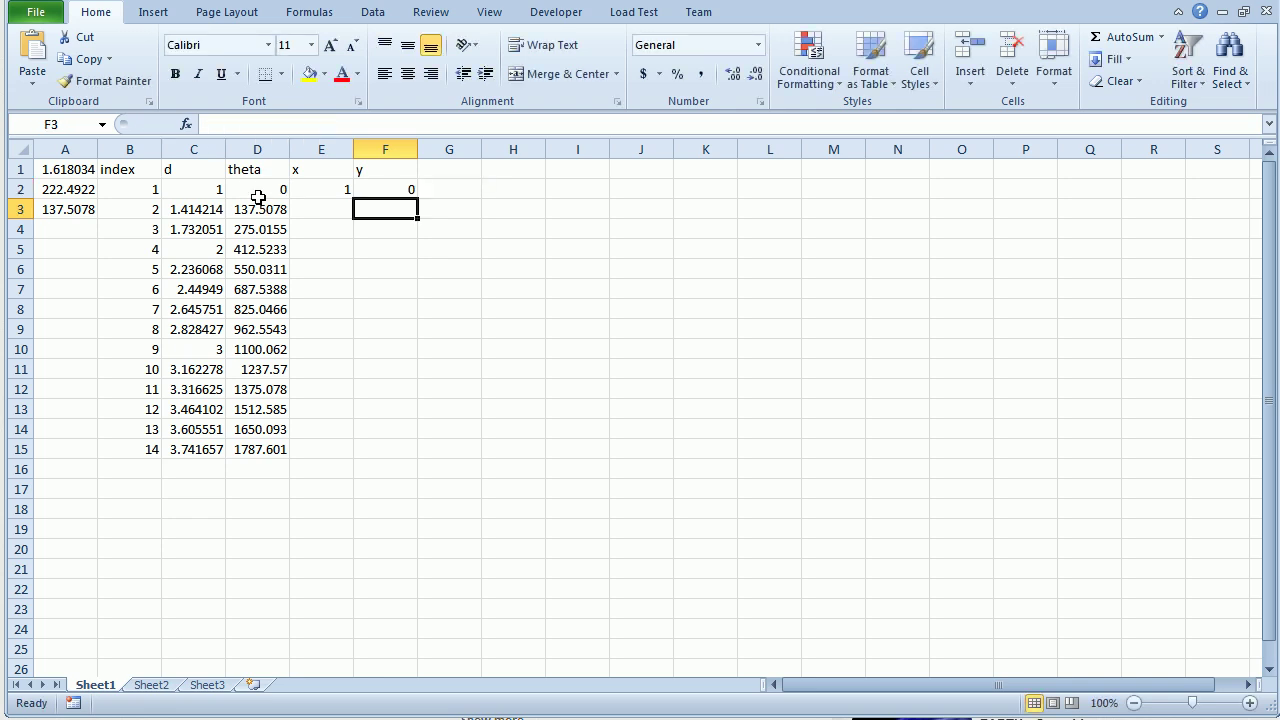
pyautogui.moveTo(330, 190); pyautogui.dragTo(409, 452)
# Step: Fill x and y down to row 15 and insert a markers-only scatter chart of E2:F15
pyautogui.click(766, 492)
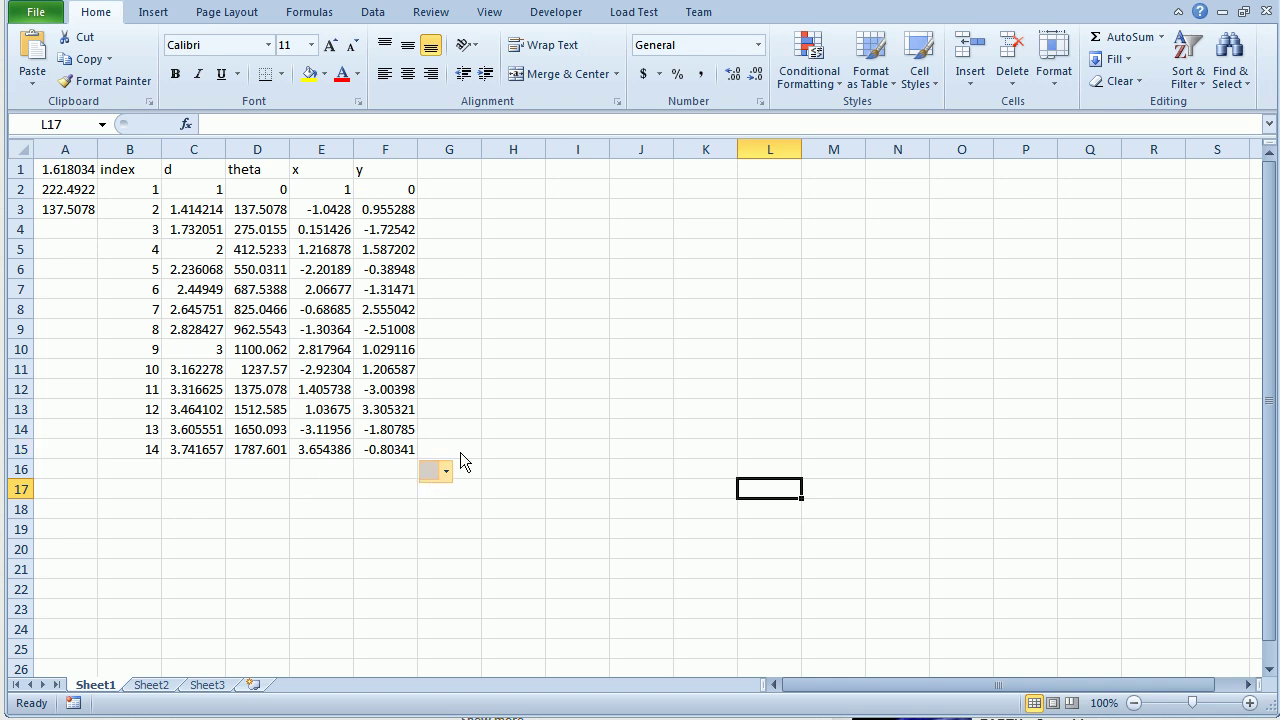
pyautogui.moveTo(322, 188); pyautogui.dragTo(385, 449)
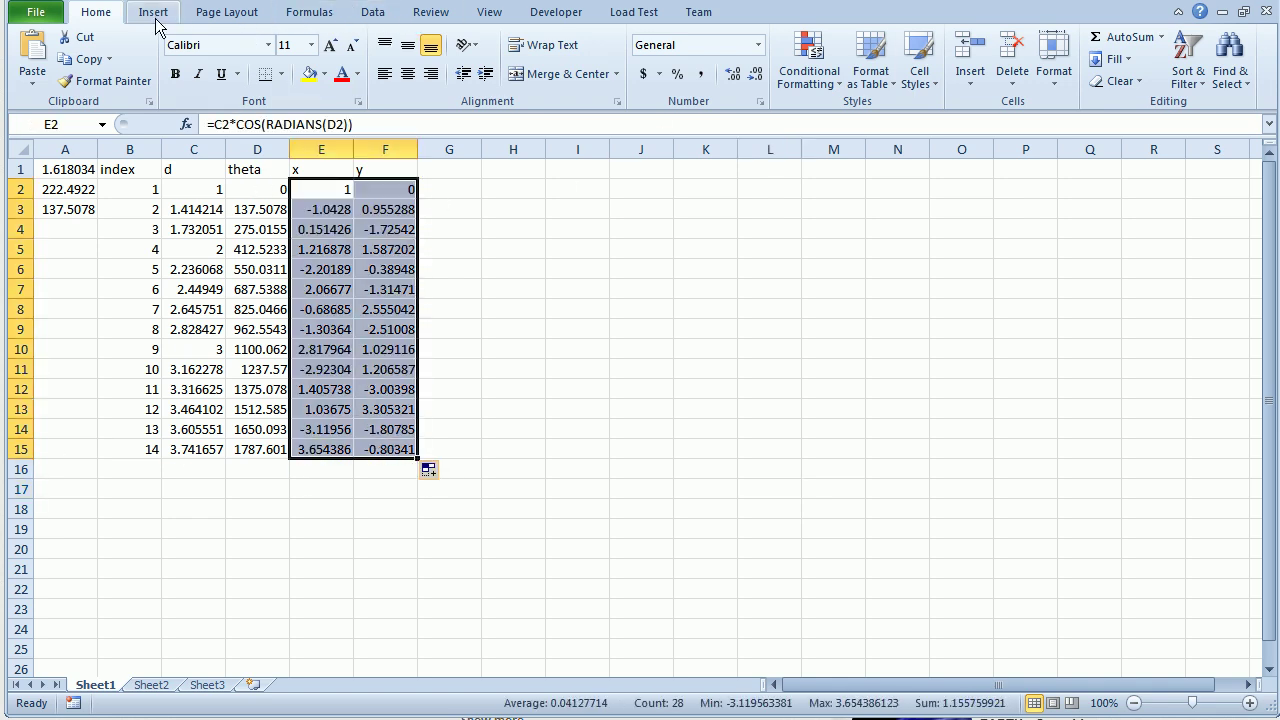
pyautogui.click(156, 14)
pyautogui.click(604, 72)
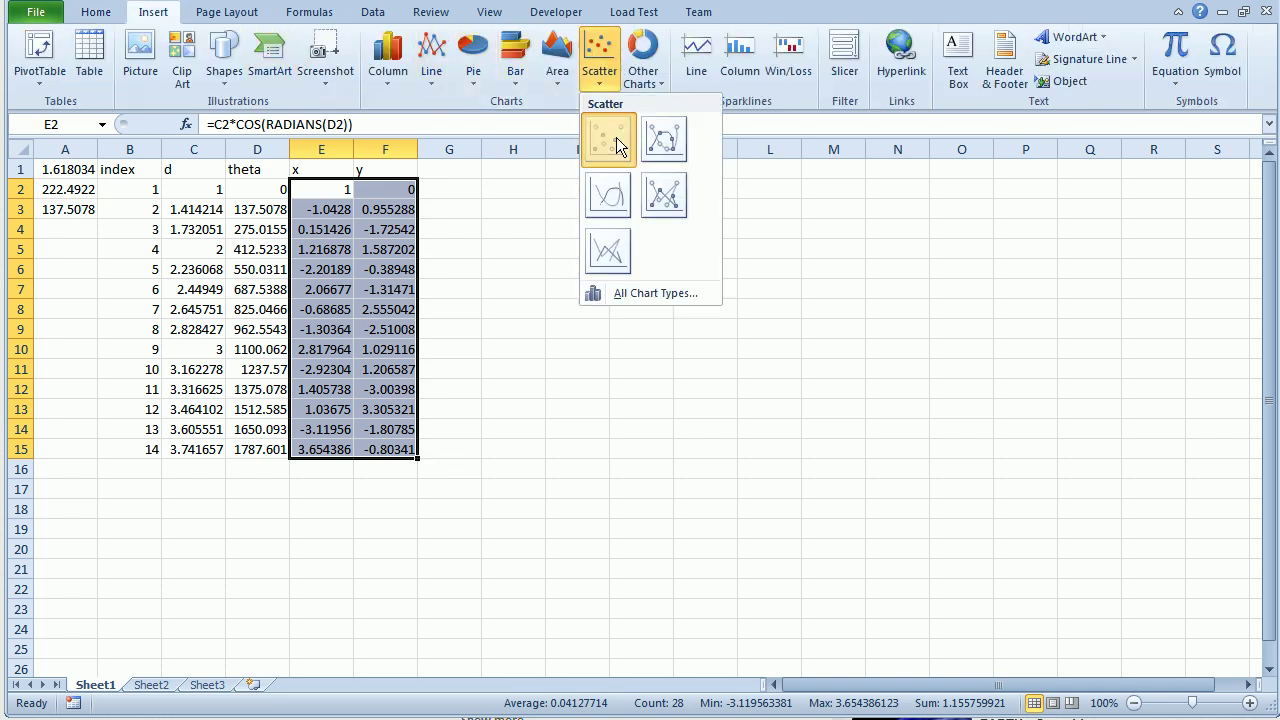
pyautogui.click(612, 136)
# Step: Place and resize the chart right of the data, deleting its gridlines and legend
pyautogui.moveTo(776, 285); pyautogui.dragTo(901, 183)
pyautogui.moveTo(1032, 466); pyautogui.dragTo(1080, 633)
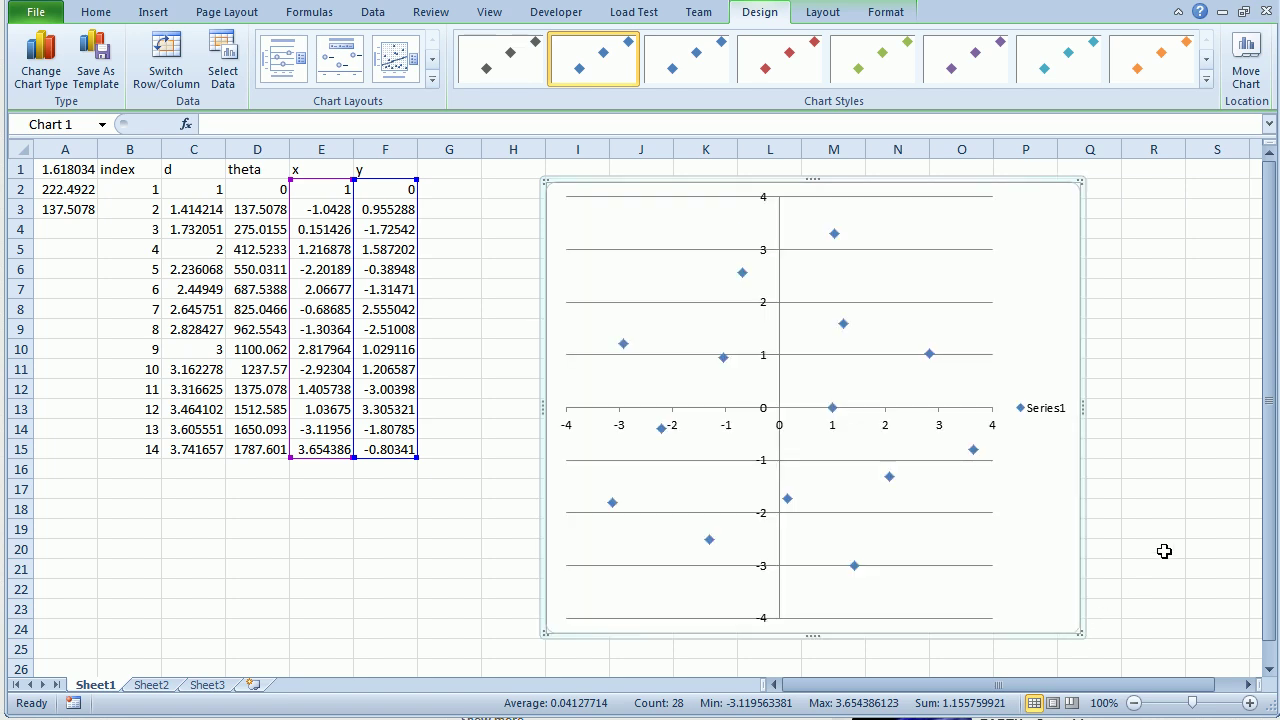
pyautogui.click(801, 355)
pyautogui.press('Delete')
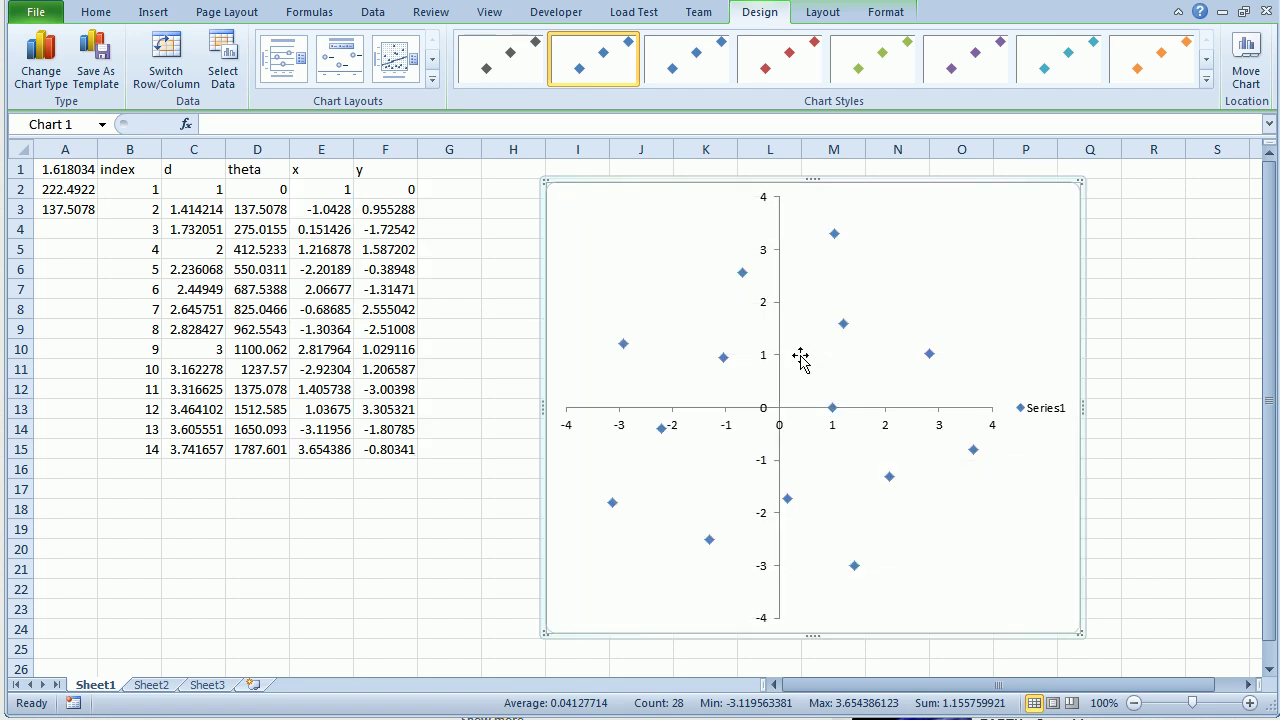
pyautogui.click(1050, 410)
pyautogui.press('Delete')
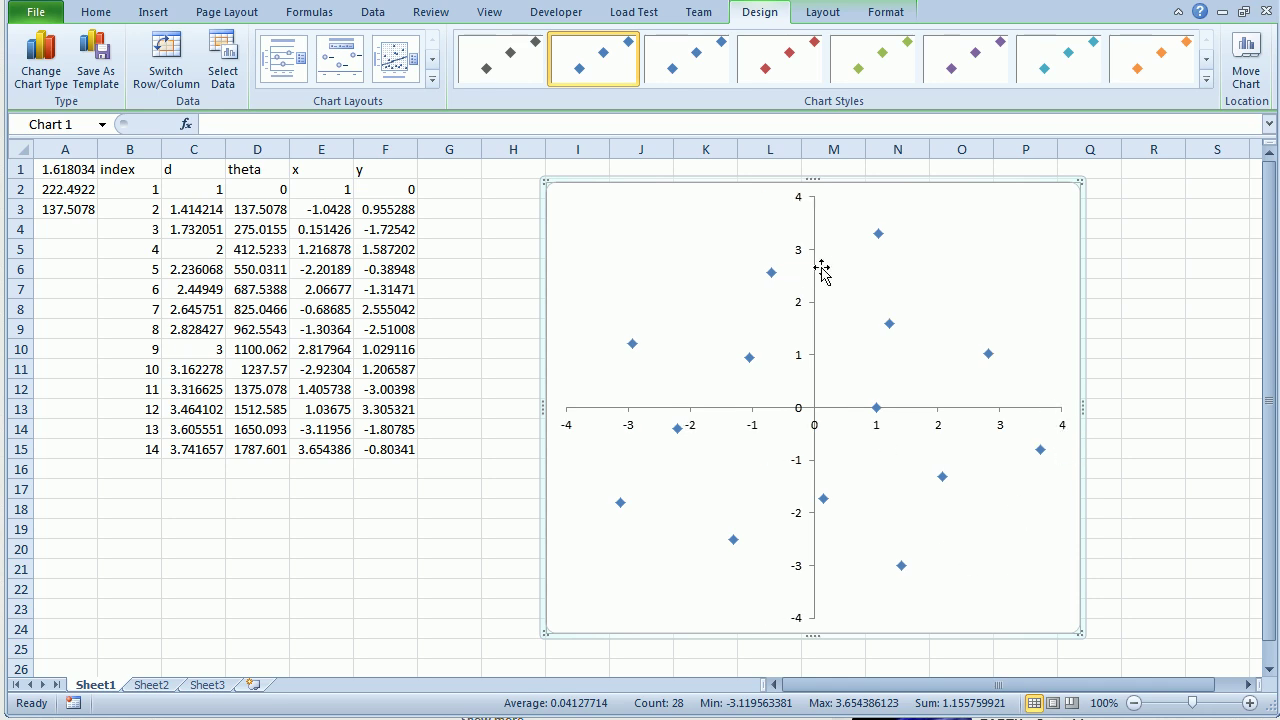
pyautogui.moveTo(814, 181); pyautogui.dragTo(820, 162)
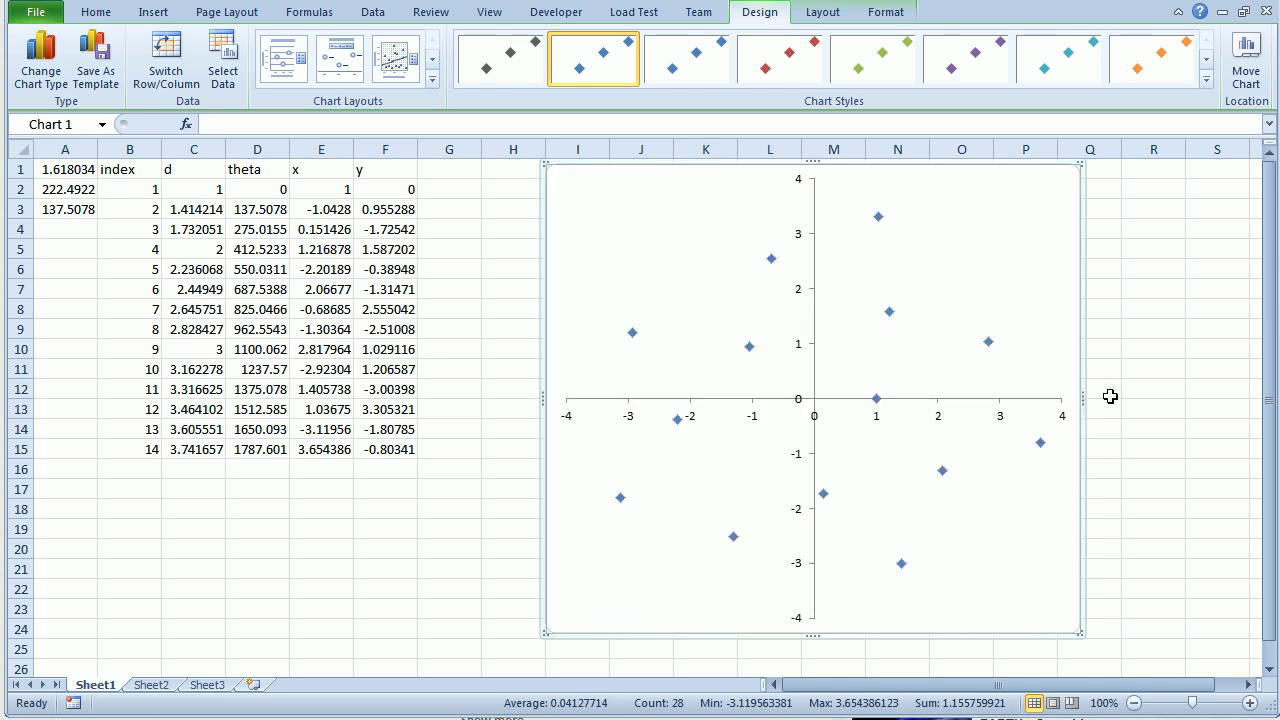
pyautogui.moveTo(1083, 397); pyautogui.dragTo(1046, 398)
# Step: Fill rows B14:F15 down so the table reaches index 1055 in row 1056
pyautogui.press('Escape')
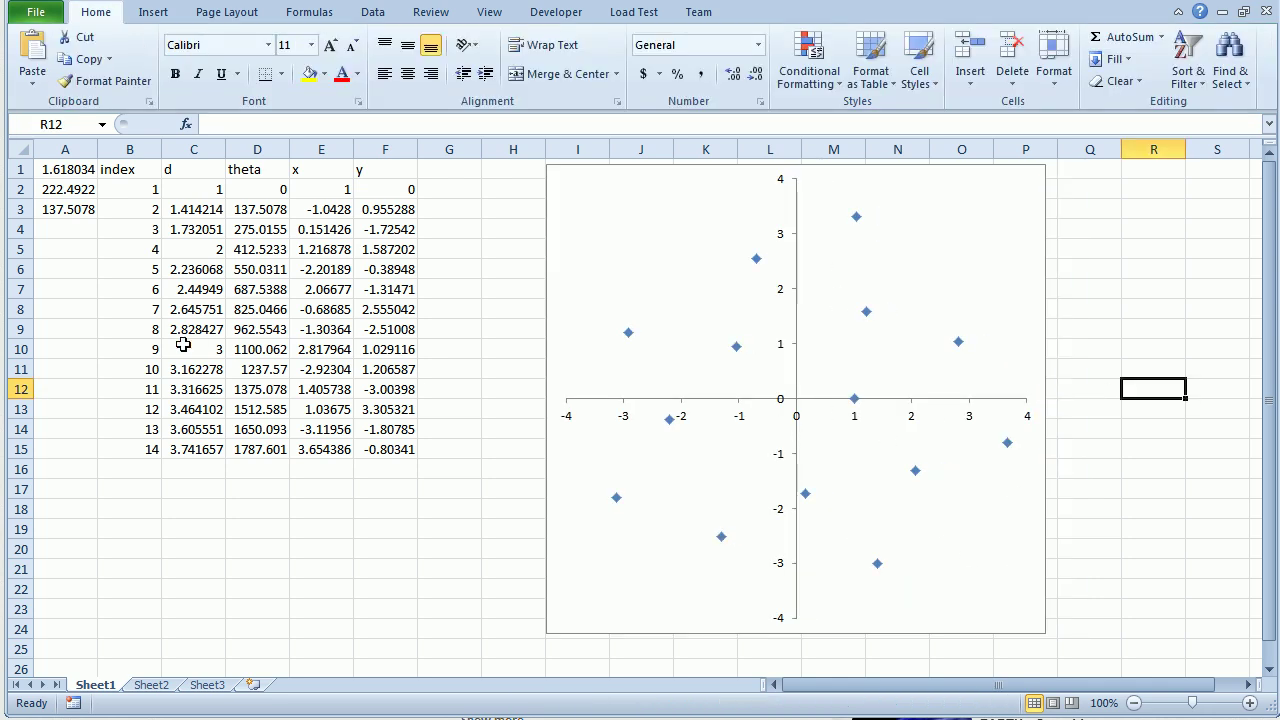
pyautogui.moveTo(151, 445); pyautogui.dragTo(418, 648)
pyautogui.click(770, 389)
pyautogui.moveTo(1268, 660); pyautogui.dragTo(1268, 165)
# Step: Change the scatter series data range to E2:F1056 so every row is plotted
pyautogui.rightClick(867, 313)
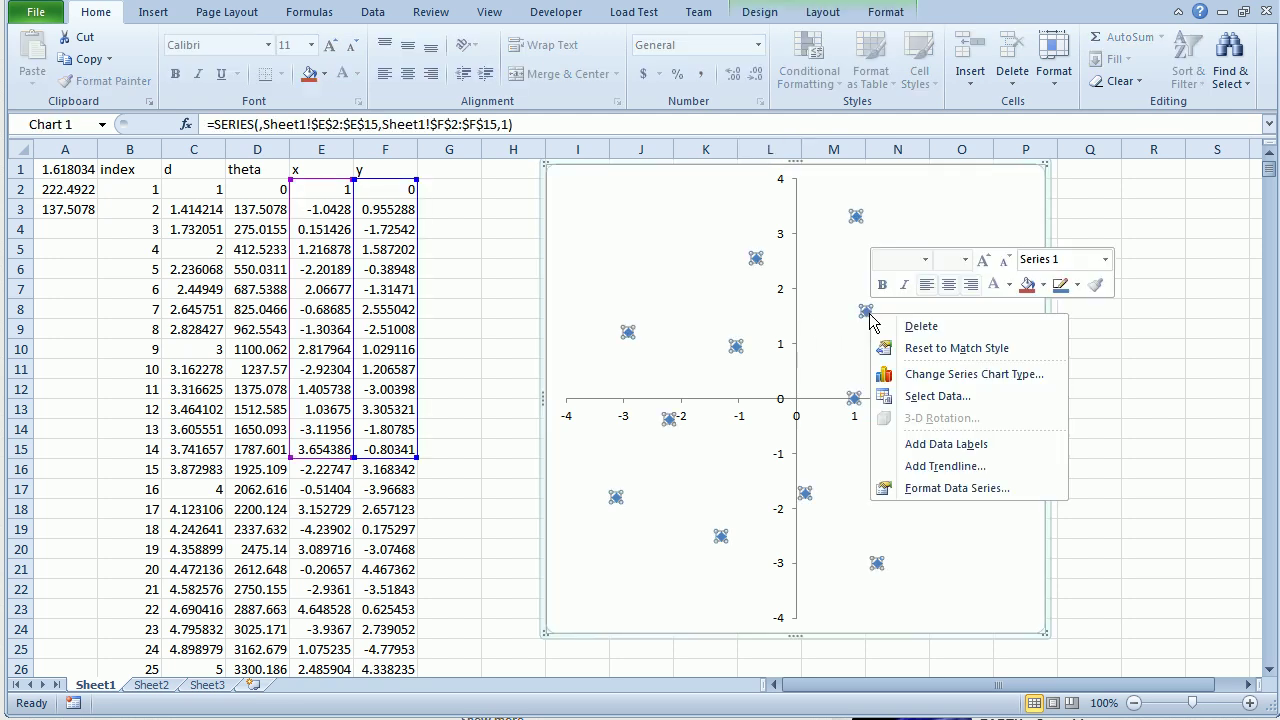
pyautogui.click(930, 396)
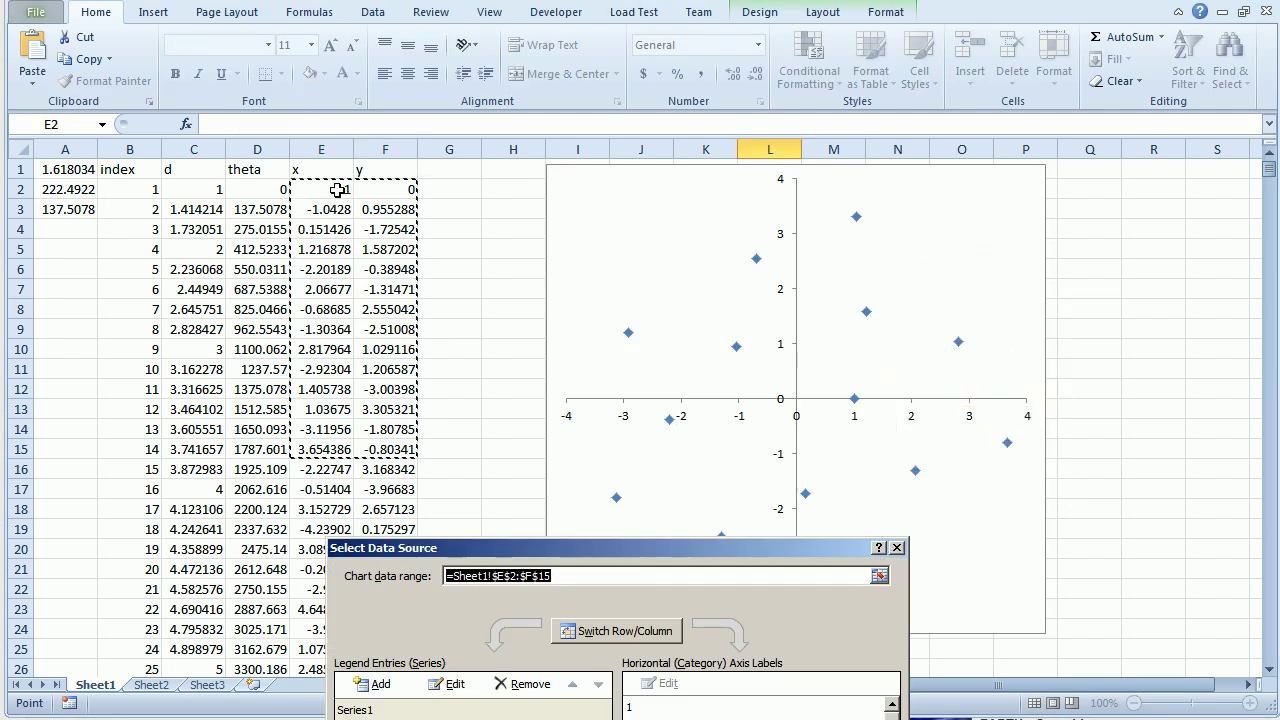
pyautogui.moveTo(333, 190); pyautogui.dragTo(405, 633)
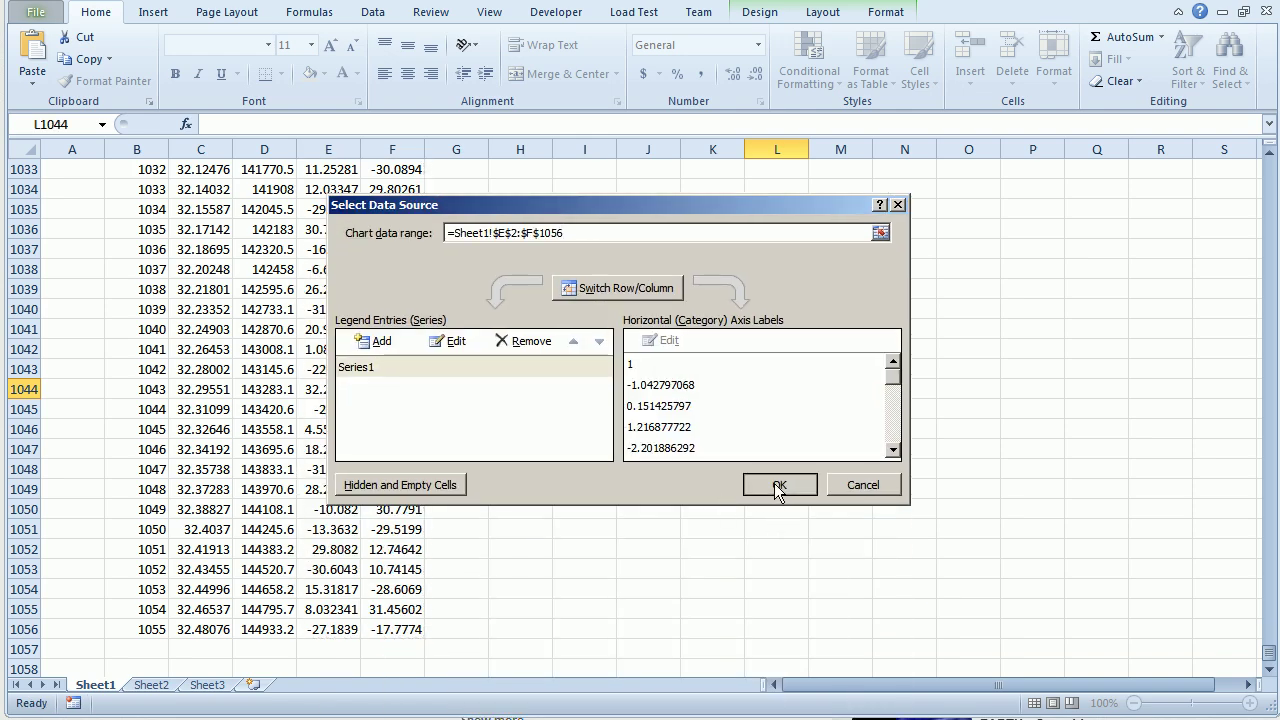
pyautogui.click(774, 483)
pyautogui.moveTo(1270, 663); pyautogui.dragTo(1270, 170)
pyautogui.click(1153, 266)
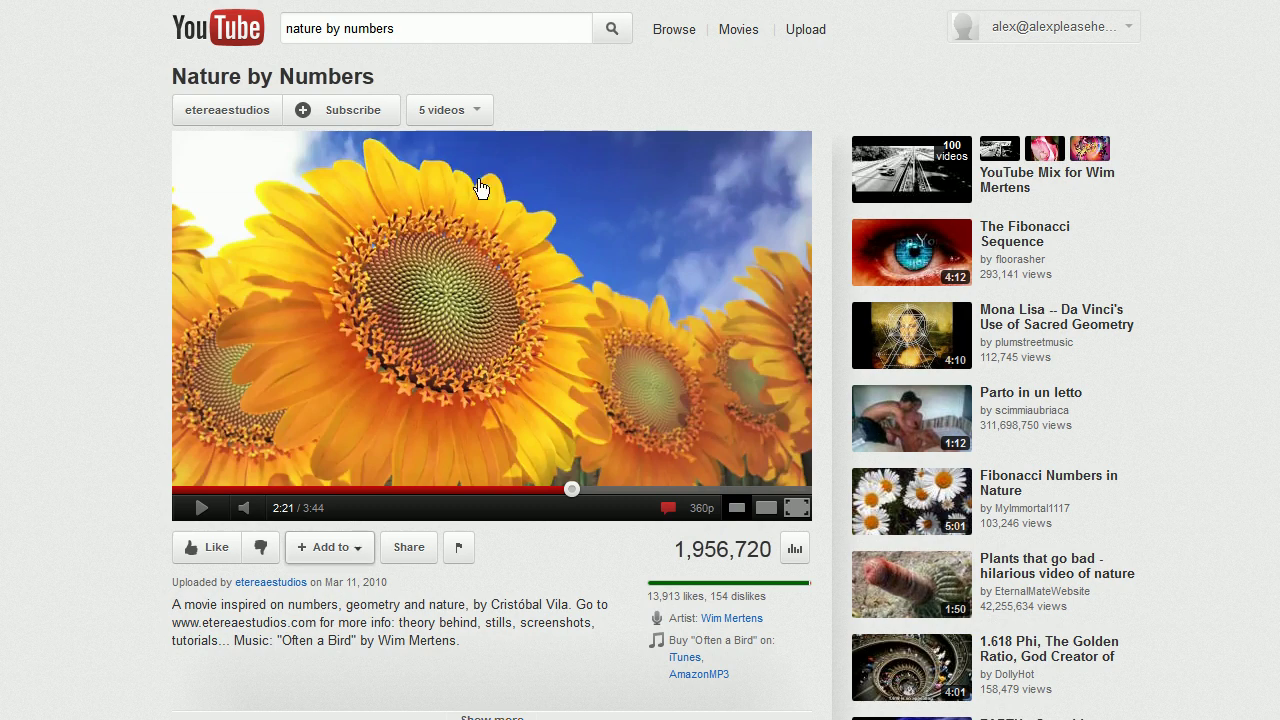
pyautogui.hotkey('alt', 'Tab')
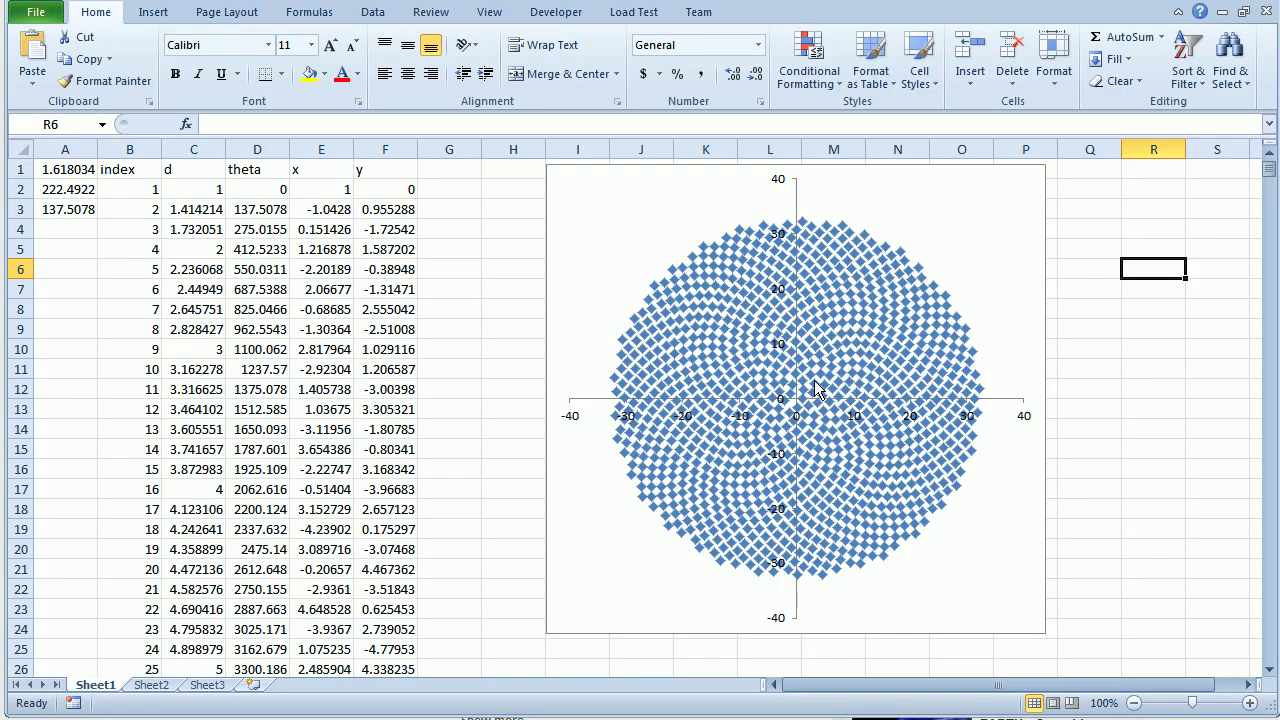